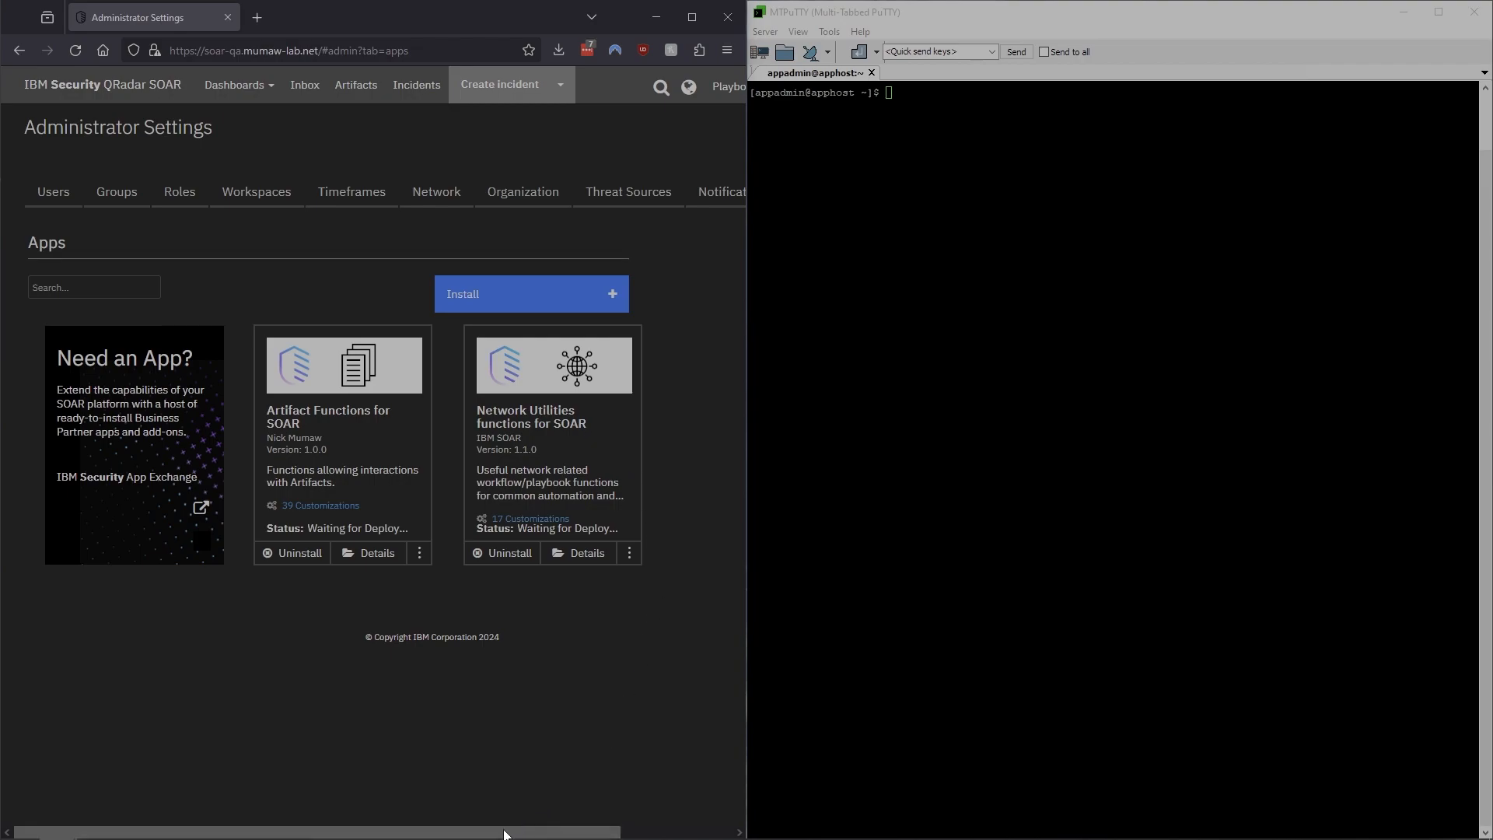
# - Add an App Host named "IBM - APPHOST" in the Apps settings and copy its generated pairing code
pyautogui.moveTo(504, 833); pyautogui.dragTo(616, 834)
pyautogui.click(725, 292)
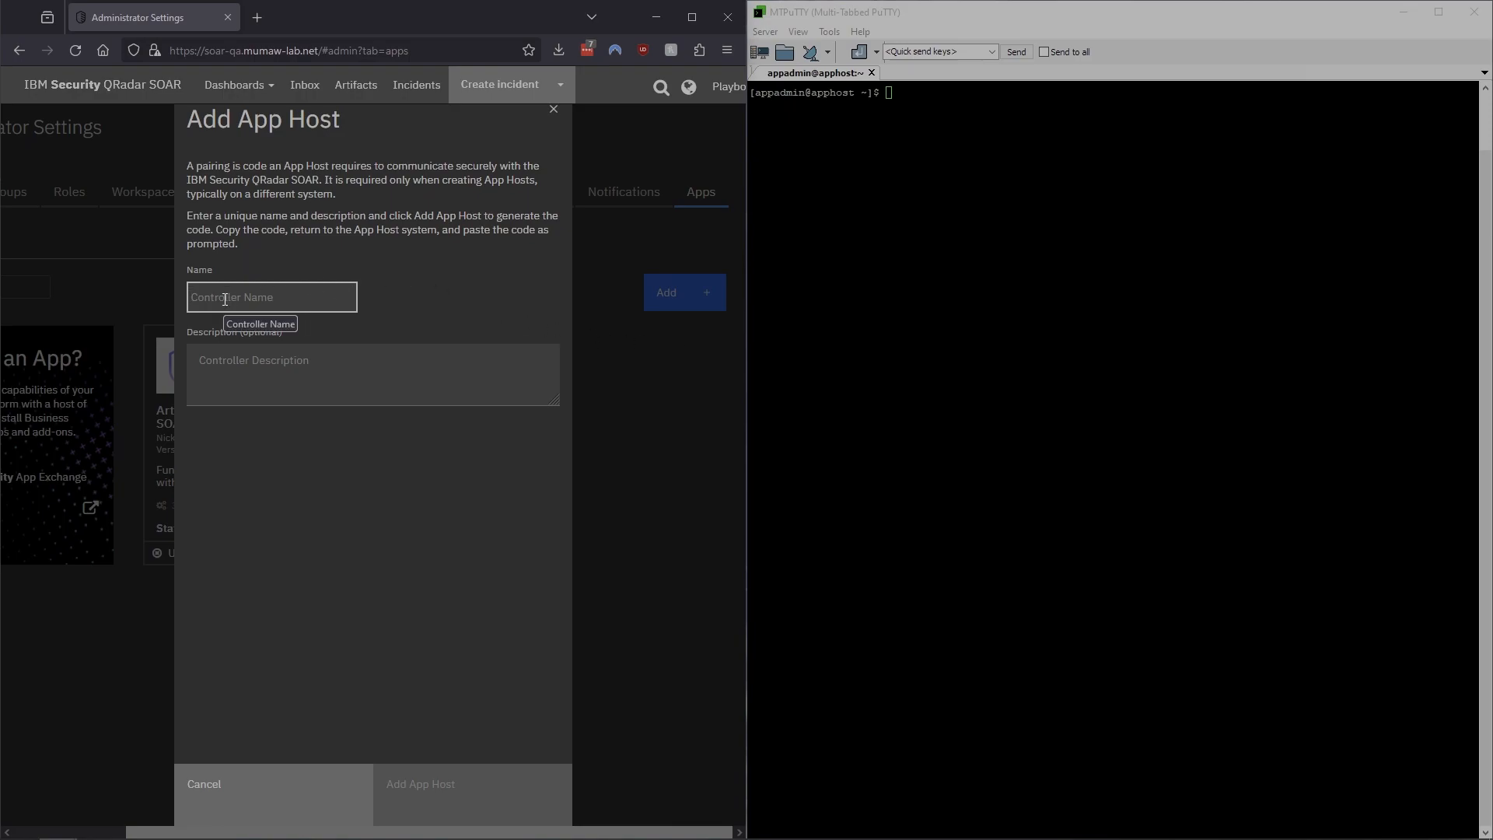
pyautogui.write('I')
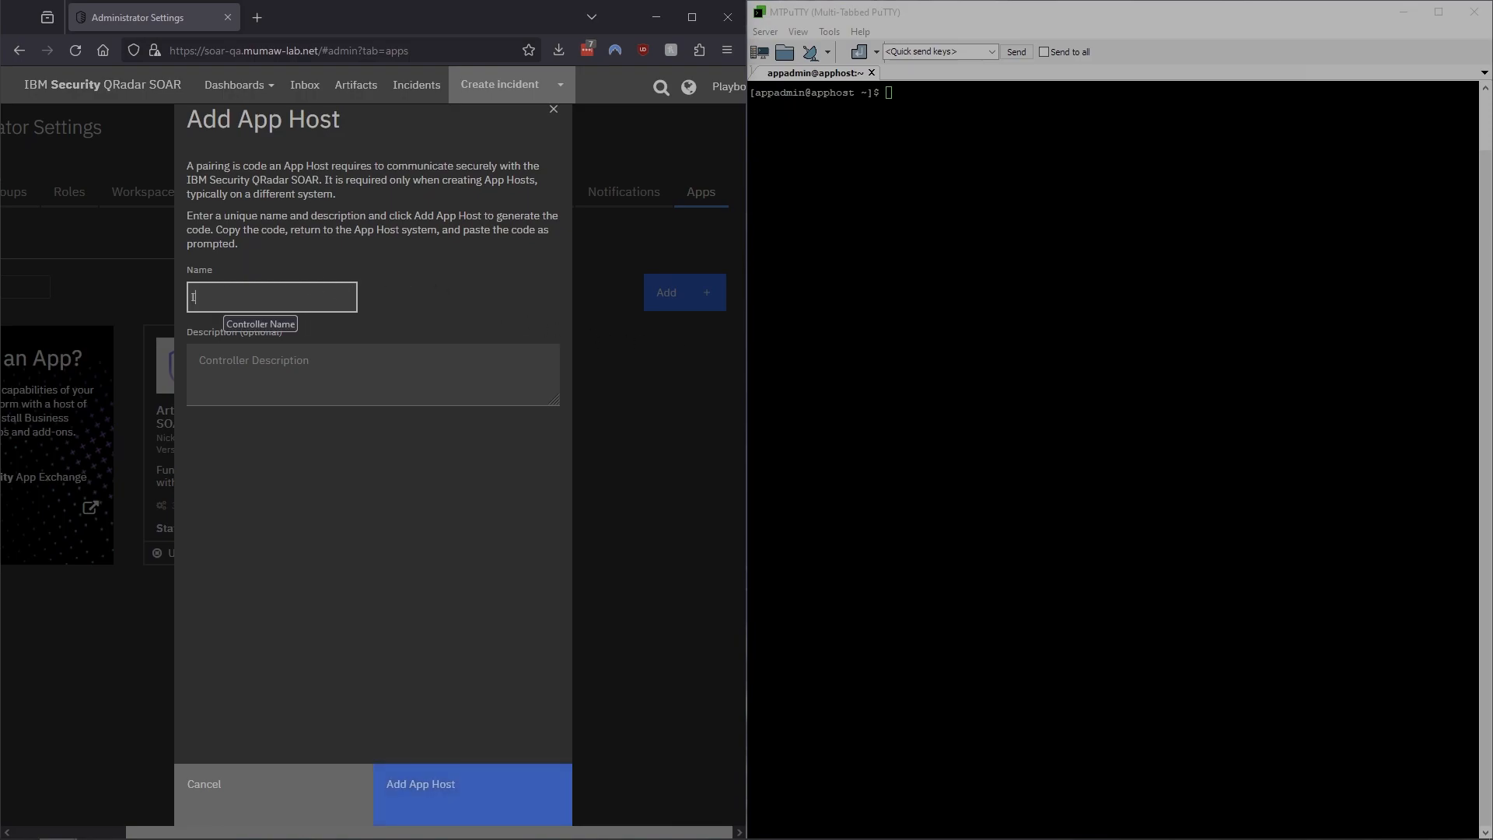
pyautogui.write('BM - APPHOST')
pyautogui.click(449, 793)
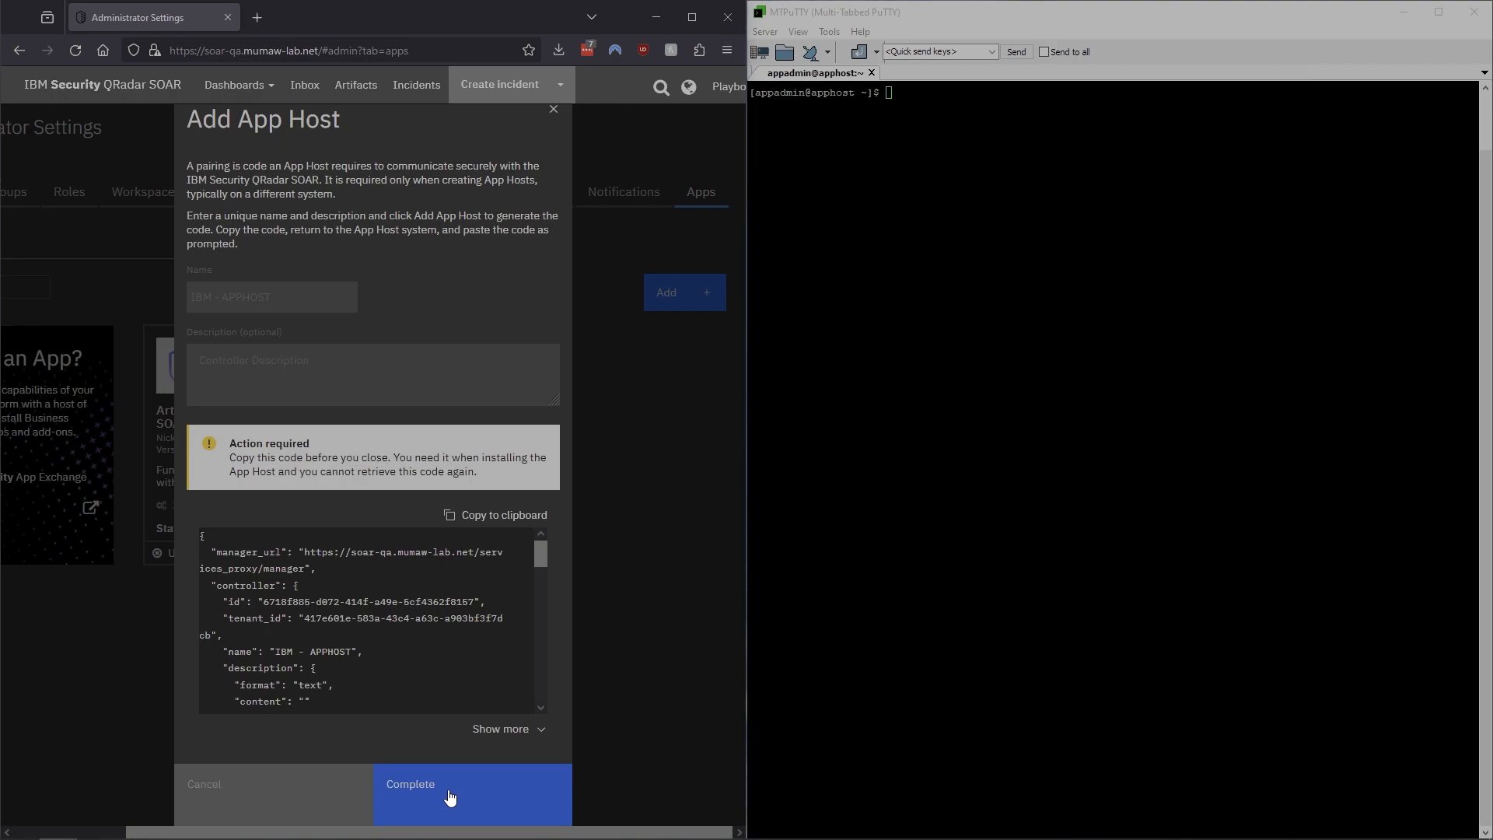
pyautogui.click(478, 519)
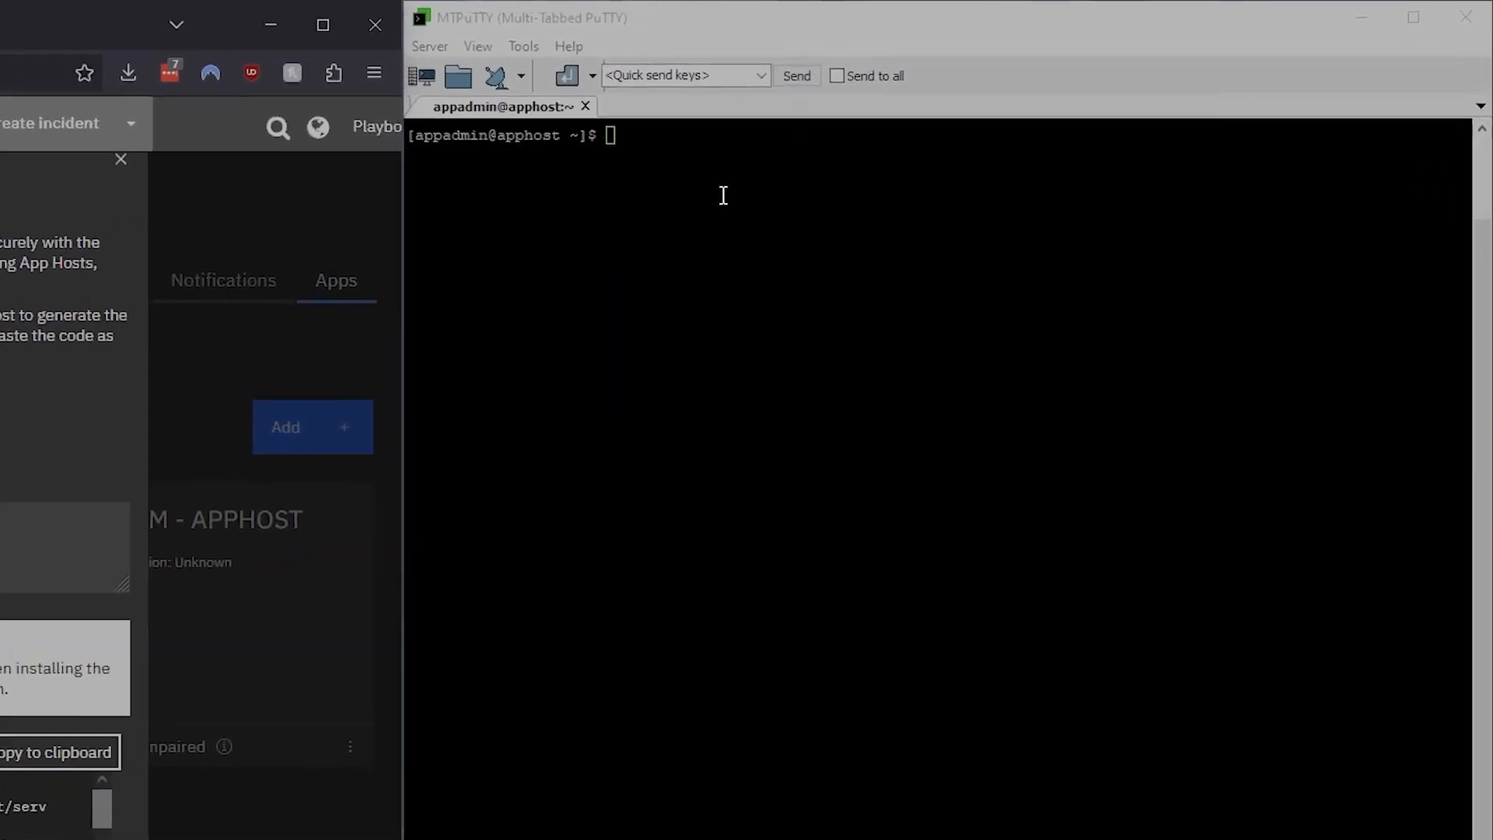
# - Switch to the MTPuTTY terminal, run "sudo manageAppHost install" and authenticate with the sudo account password
pyautogui.click(965, 134)
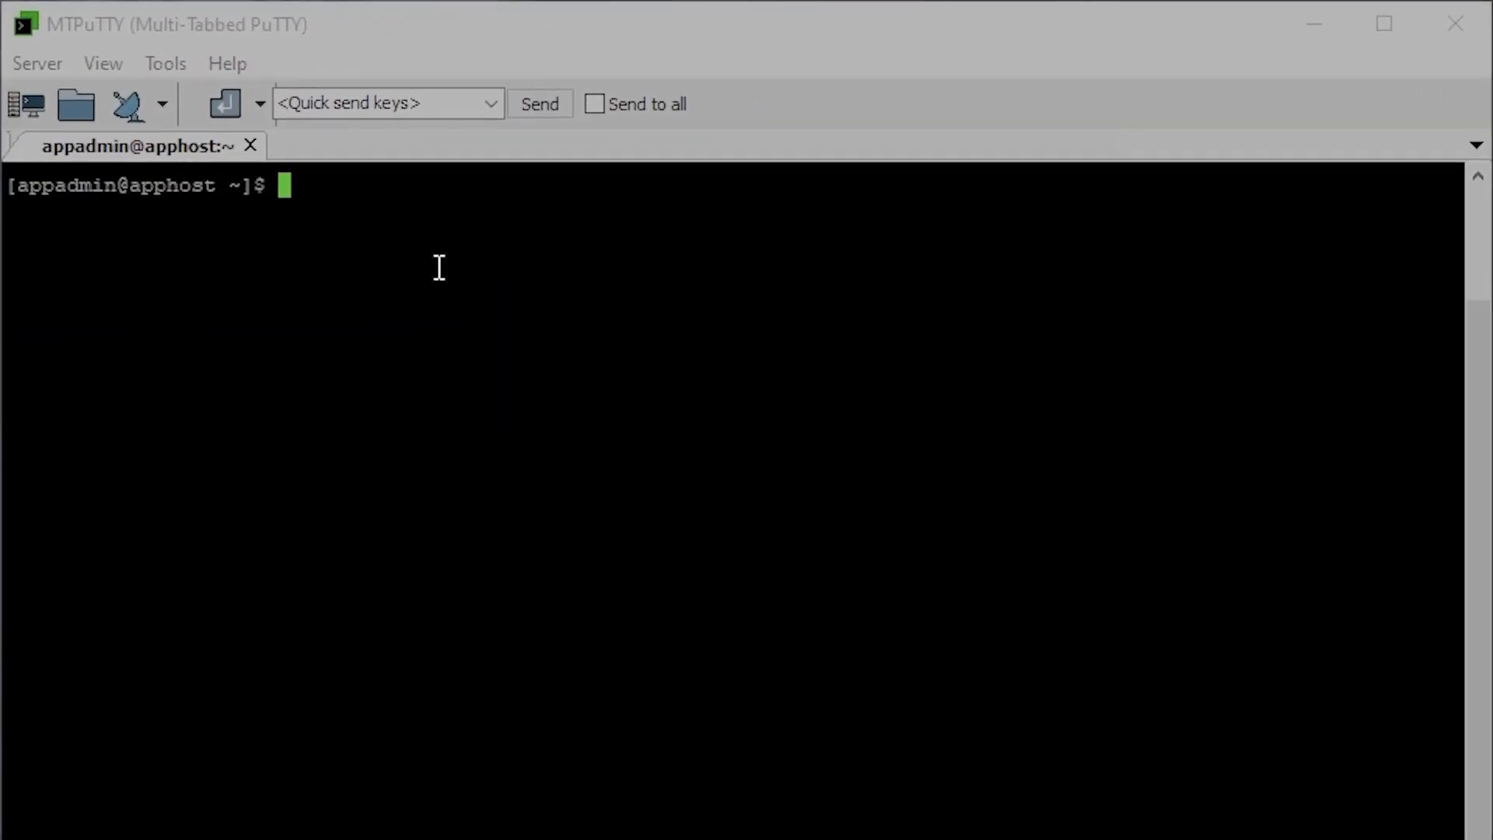
pyautogui.write('sudo manageA')
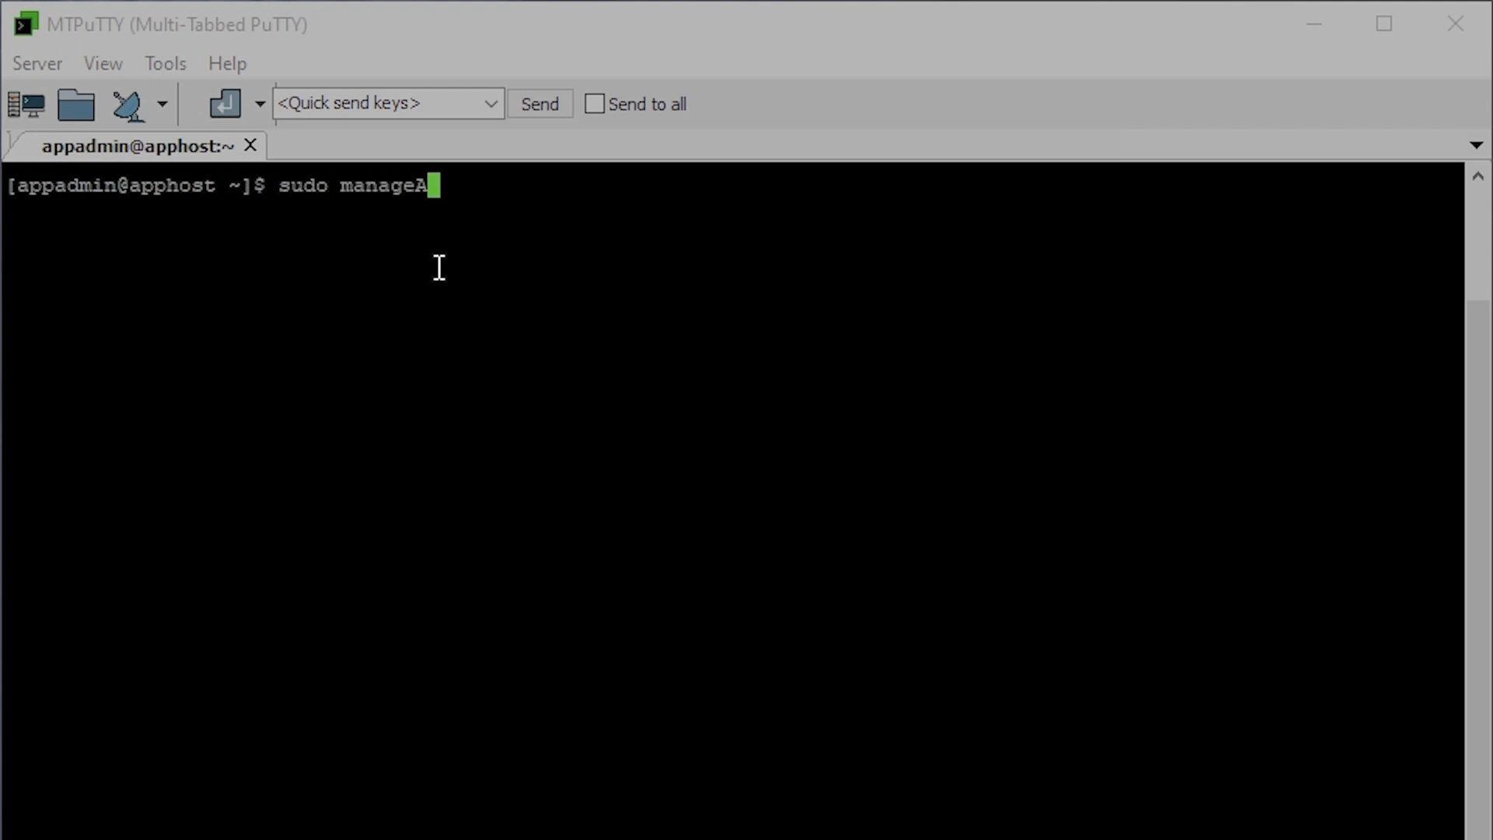
pyautogui.write('ppHos')
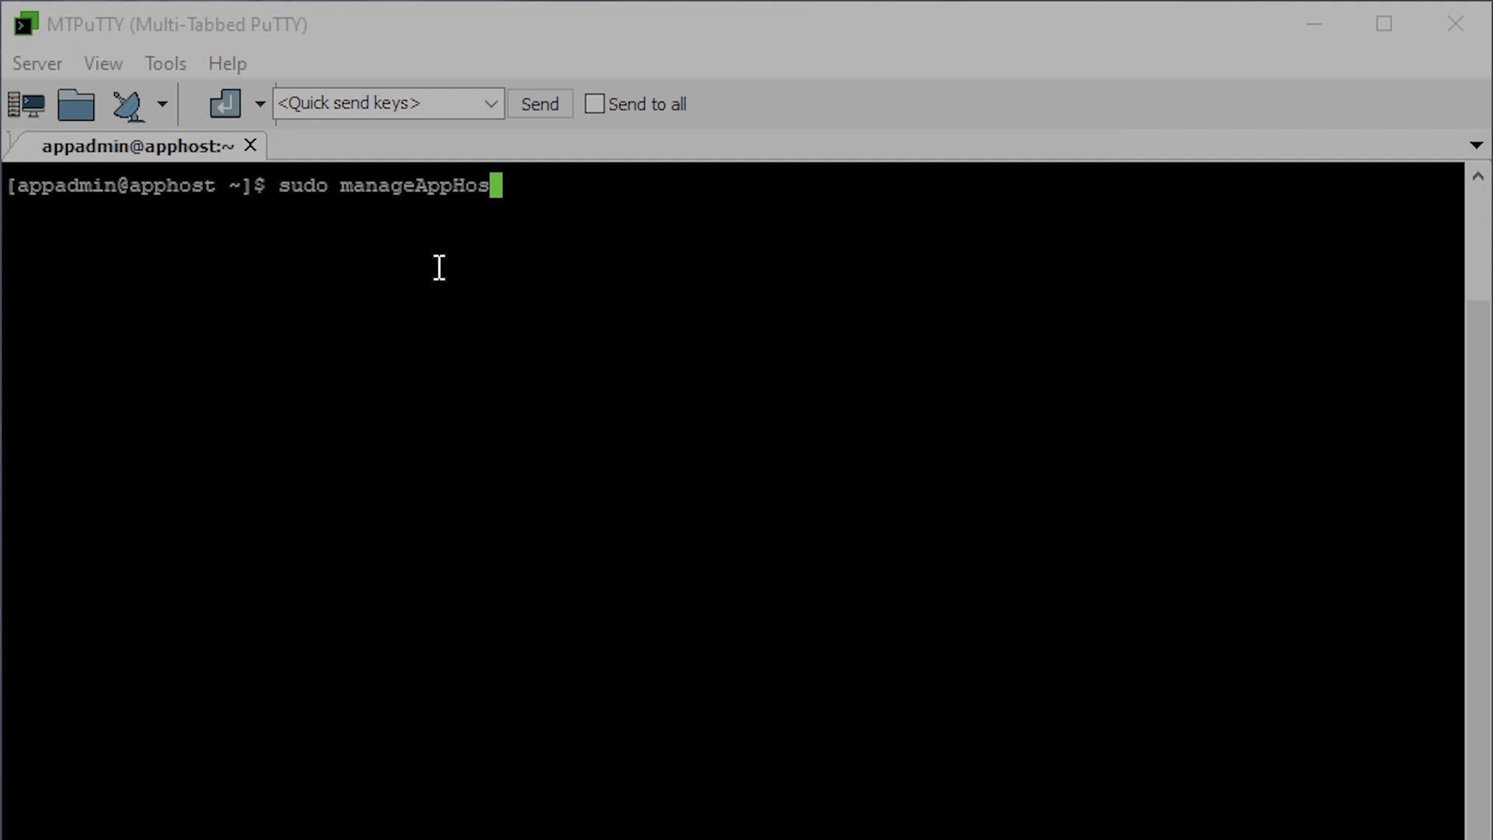
pyautogui.write('t install')
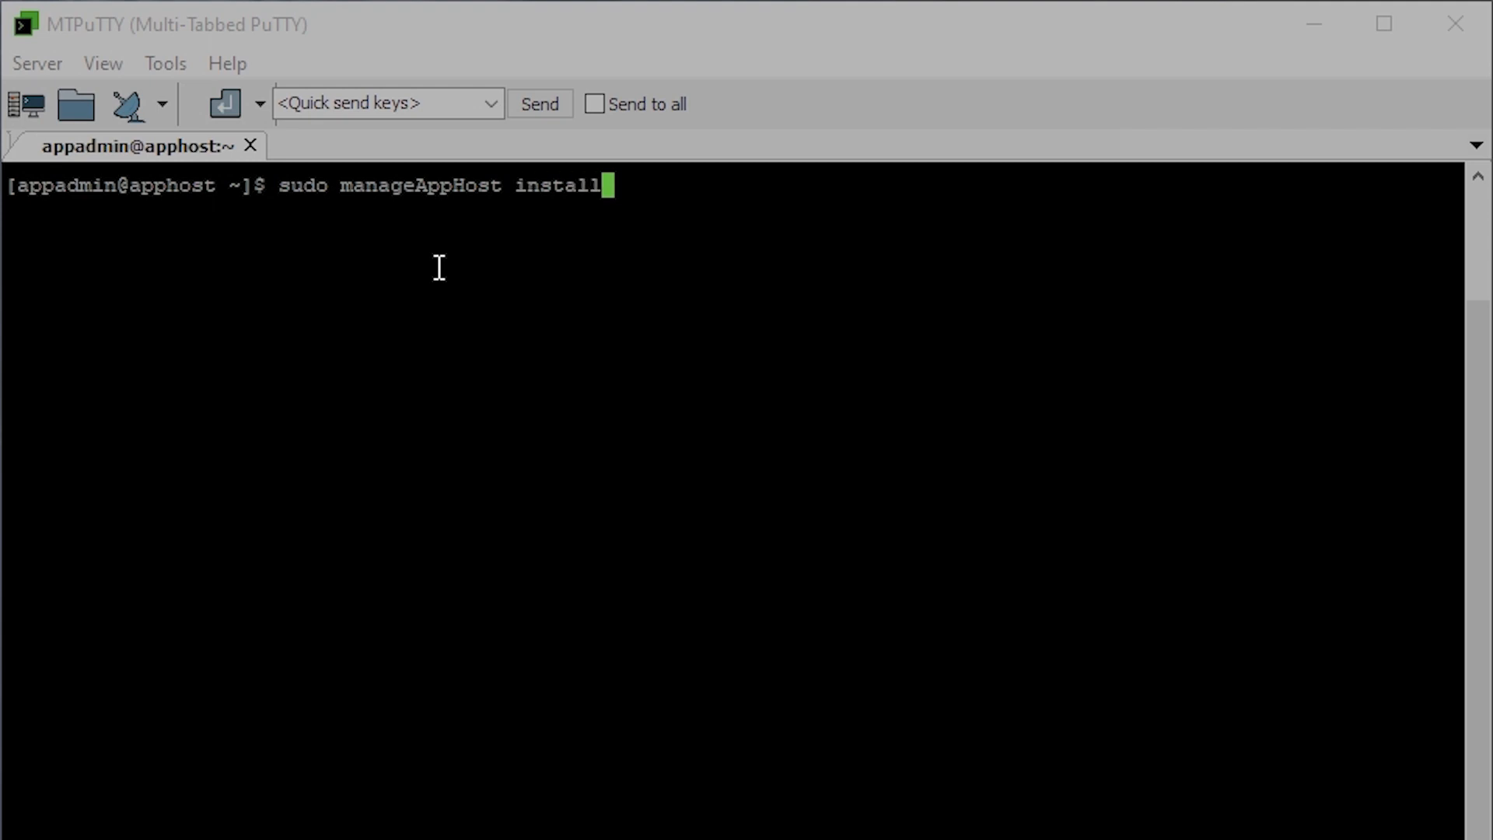
pyautogui.press('Return')
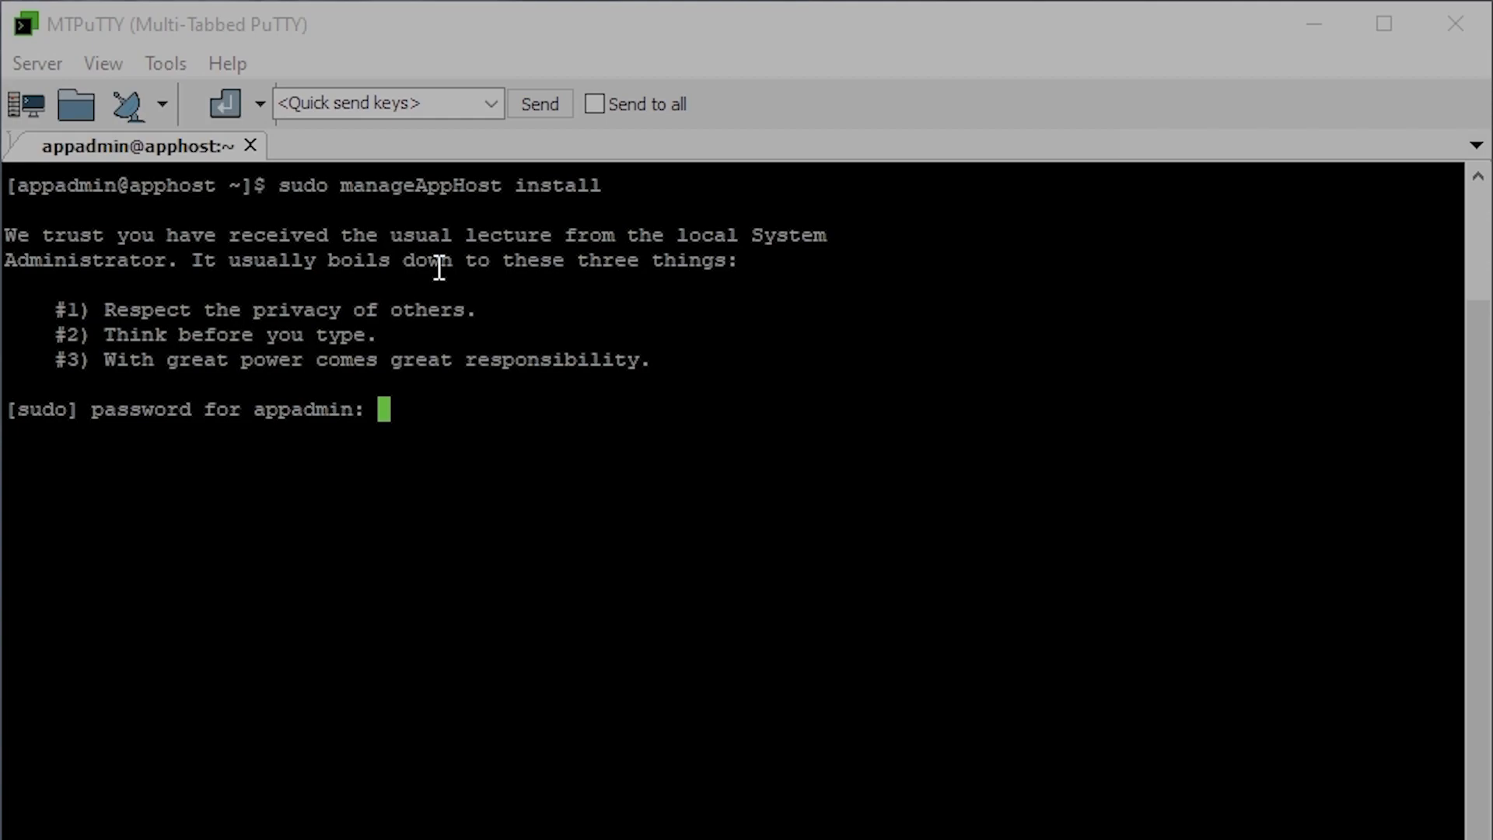
pyautogui.press('Return')
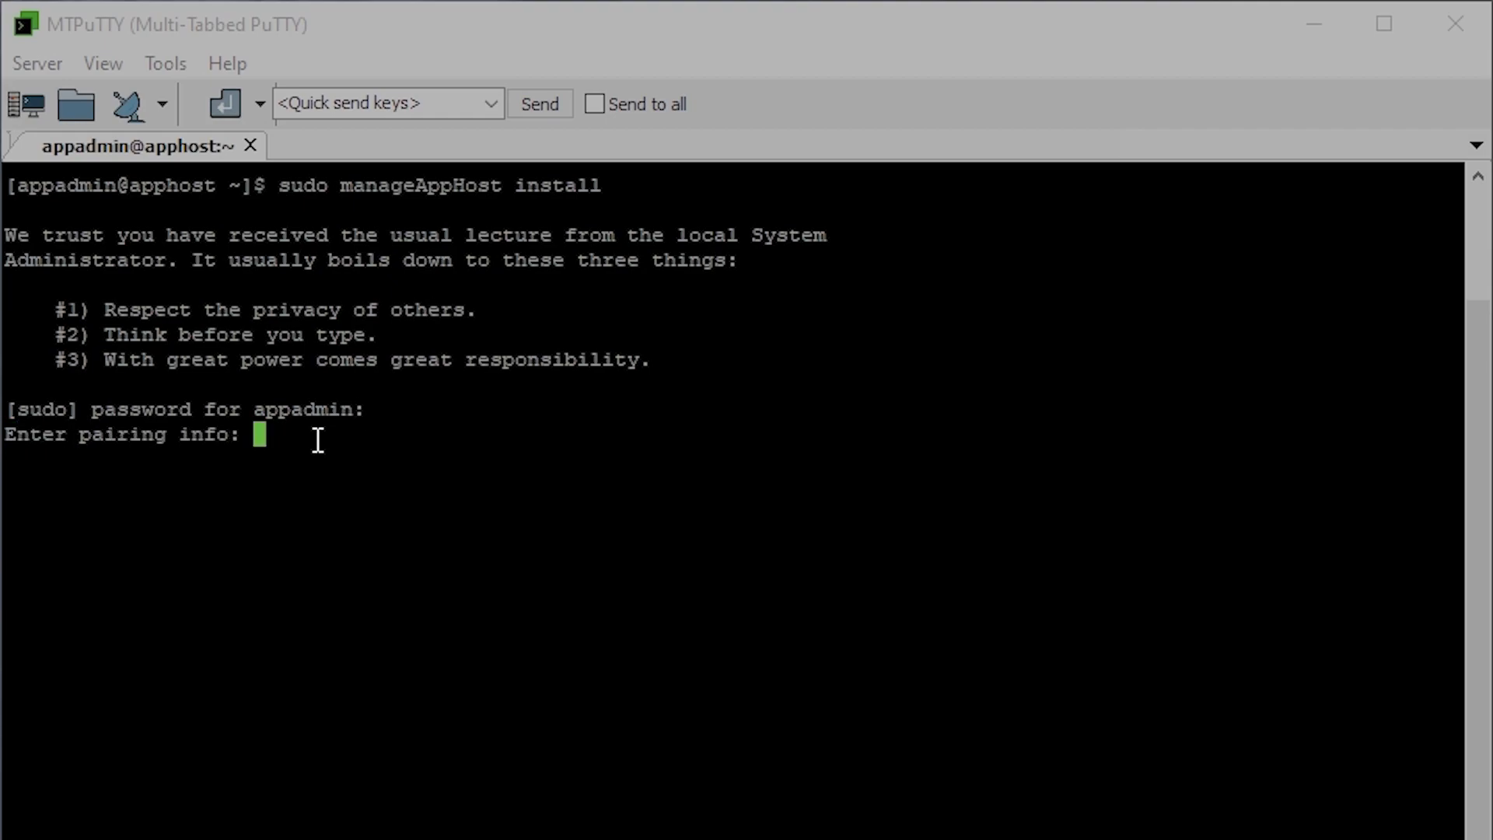
# - Paste the copied pairing code for IBM - APPHOST into the installer and accept the server certificate with y
pyautogui.rightClick(293, 445)
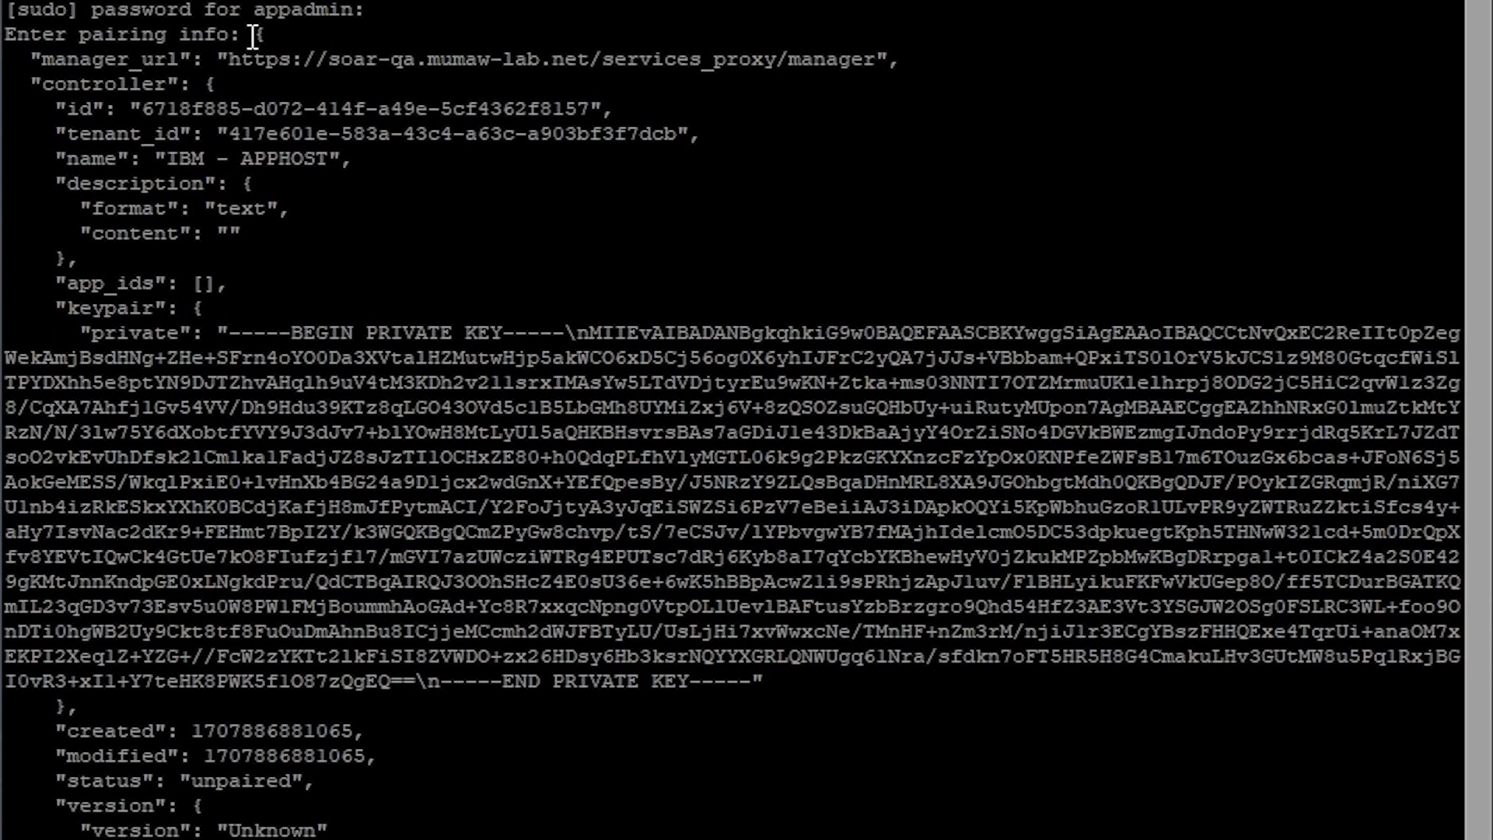
pyautogui.press('Return')
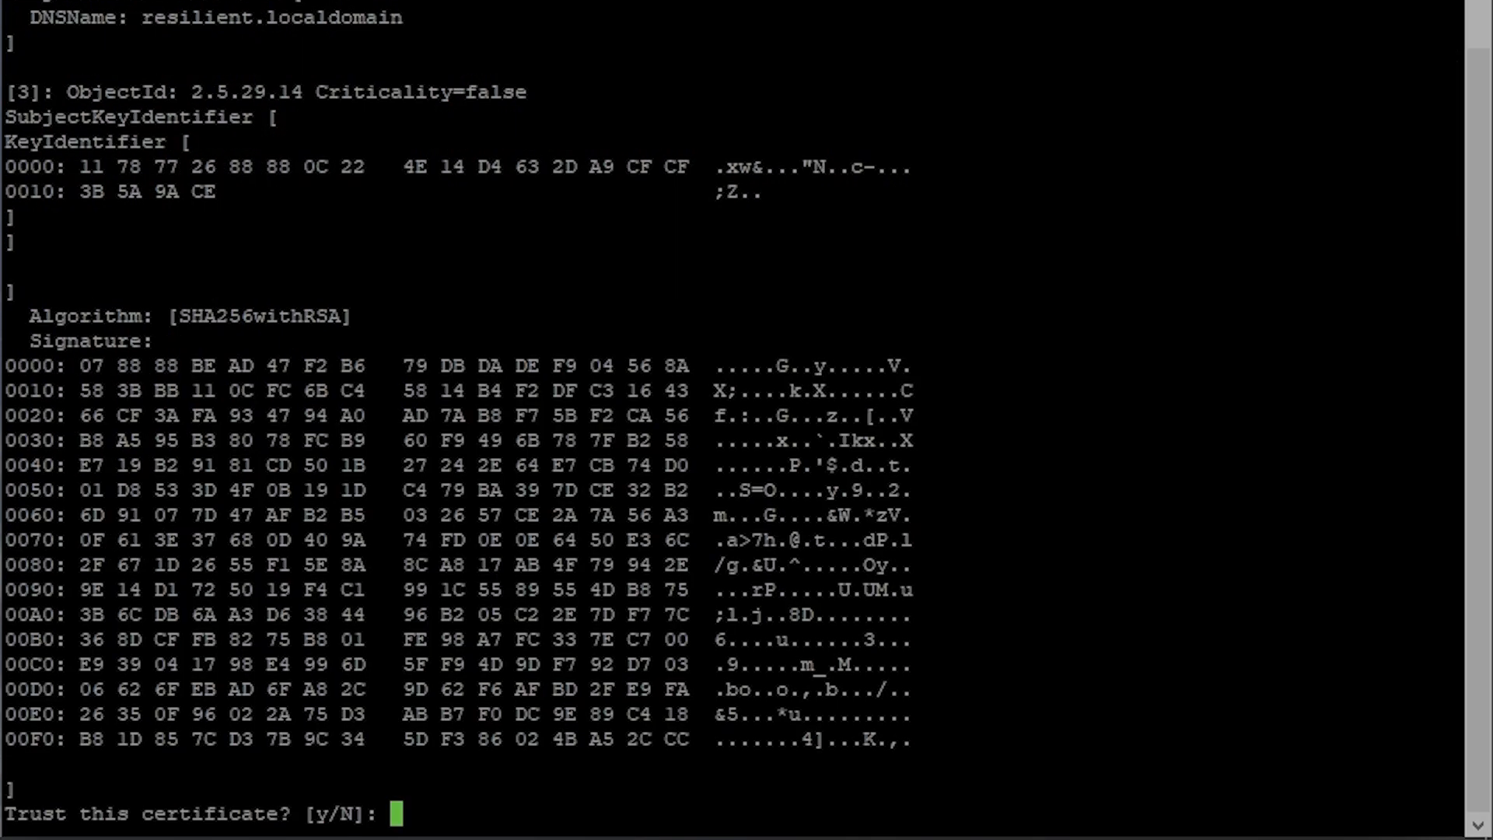
pyautogui.write('y')
pyautogui.press('Return')
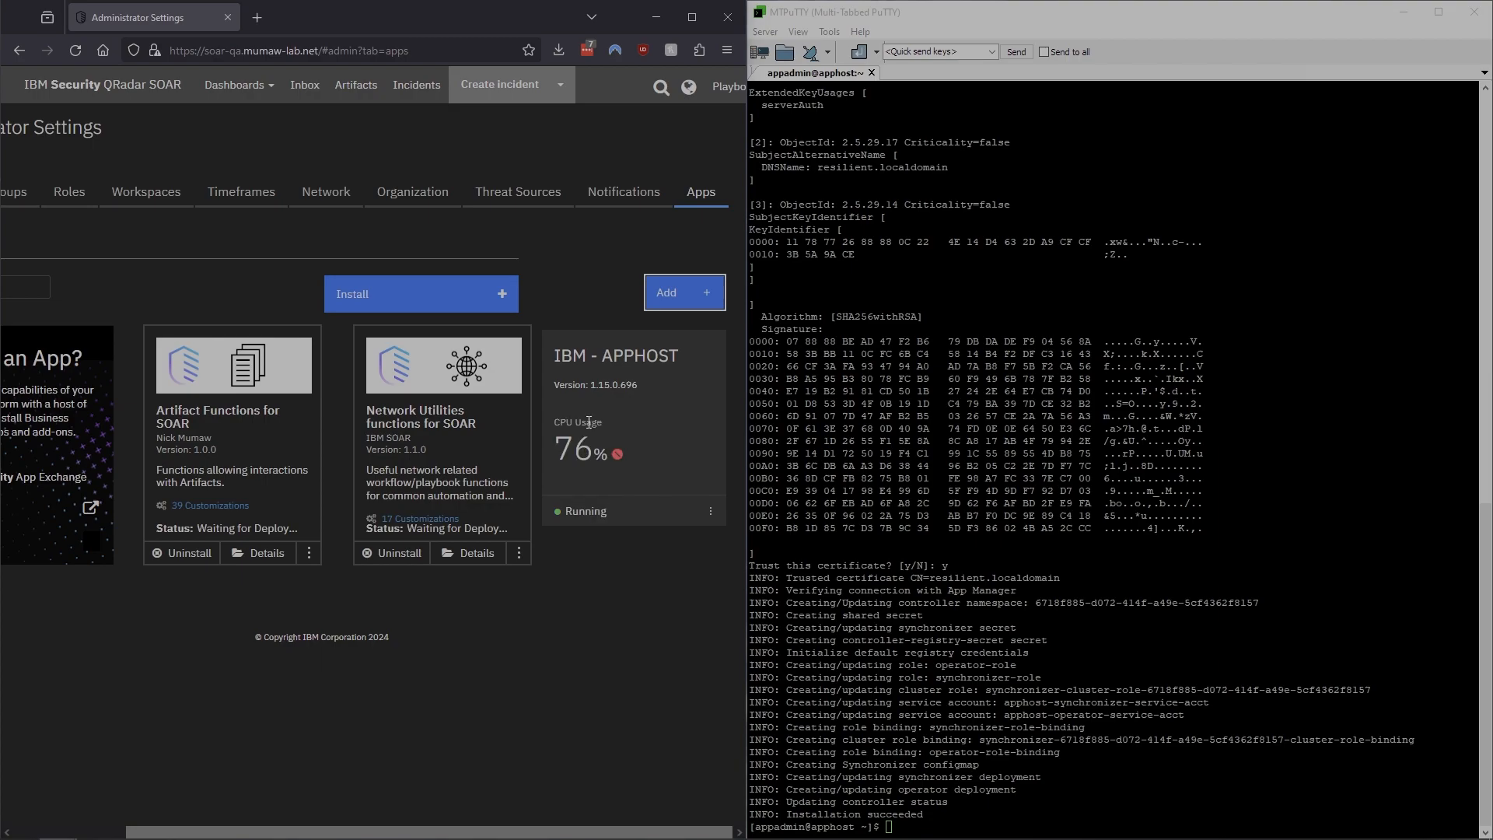
pyautogui.tripleClick(604, 385)
pyautogui.click(644, 478)
pyautogui.moveTo(552, 460); pyautogui.dragTo(636, 451)
pyautogui.click(637, 452)
# - Add a second App Host named "PRIVATE - APPHOST" and copy its generated pairing code
pyautogui.click(709, 292)
pyautogui.click(214, 296)
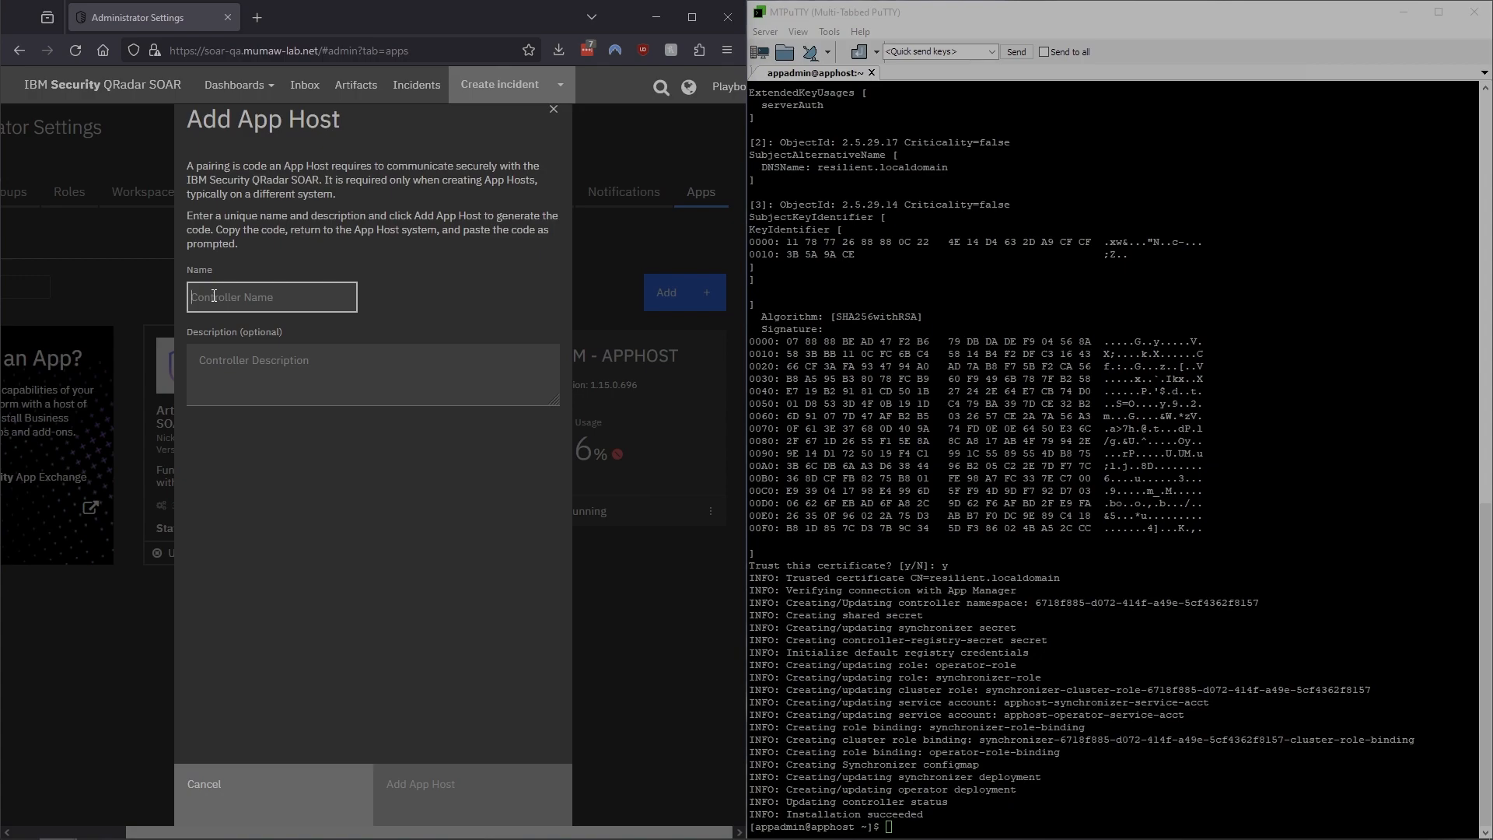
pyautogui.write('PRIVAT')
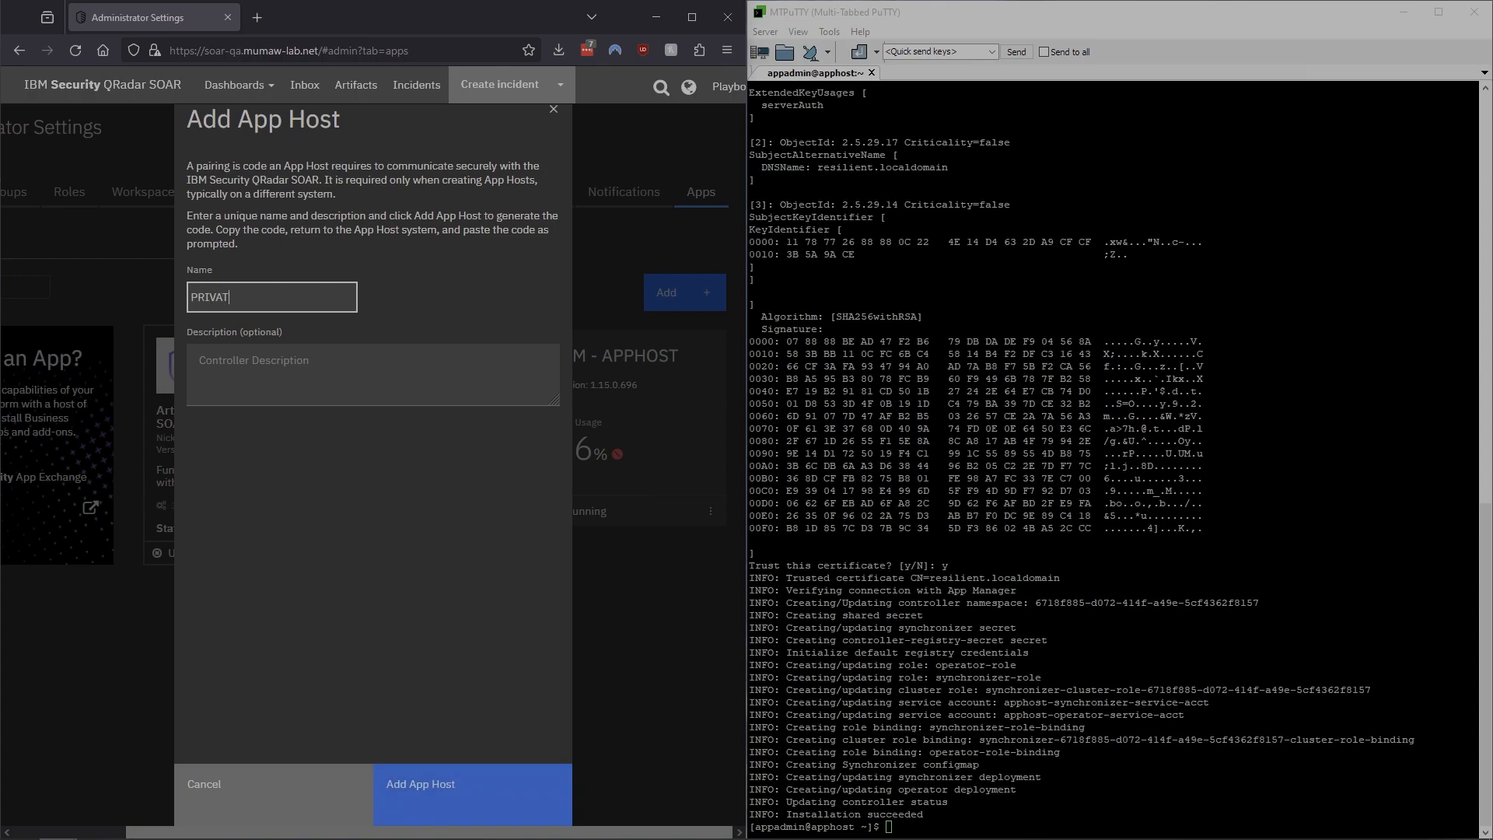
pyautogui.write('E - APPHOST')
pyautogui.click(445, 812)
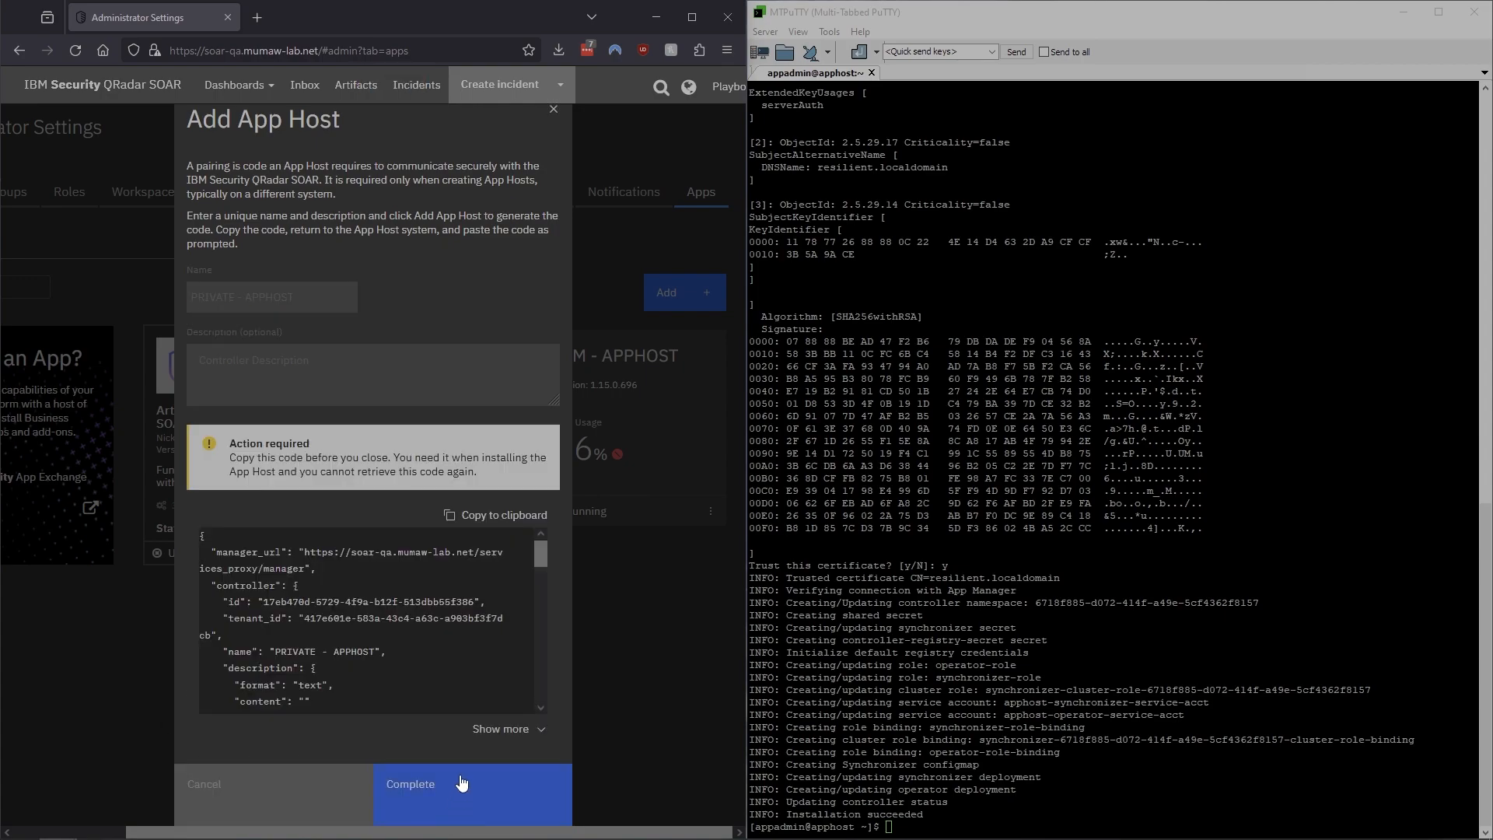
pyautogui.click(496, 524)
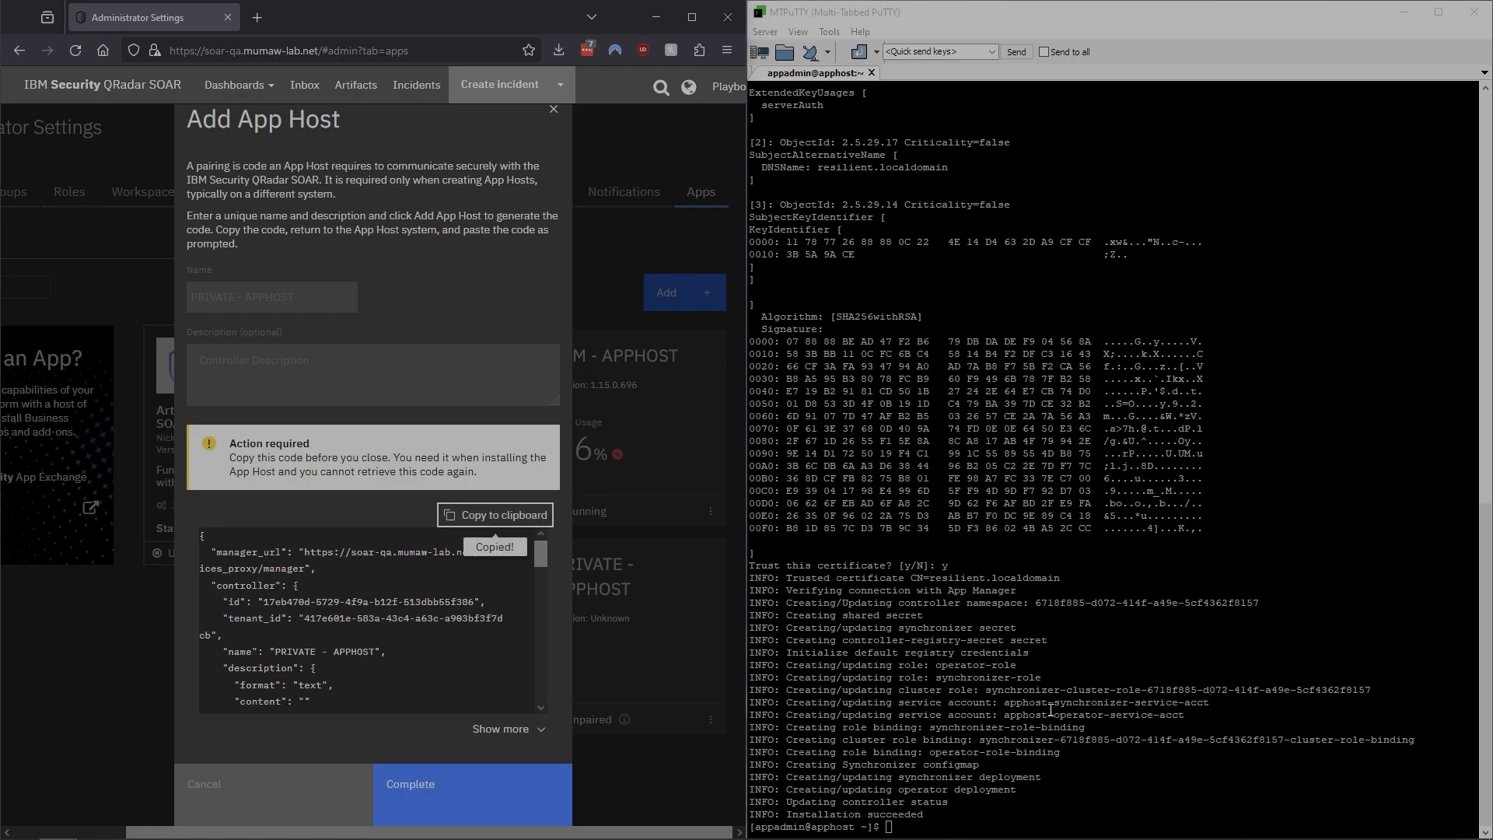
# - Switch to the MTPuTTY terminal, clear its output and run "sudo manageAppHost install" for the second App Host
pyautogui.click(979, 752)
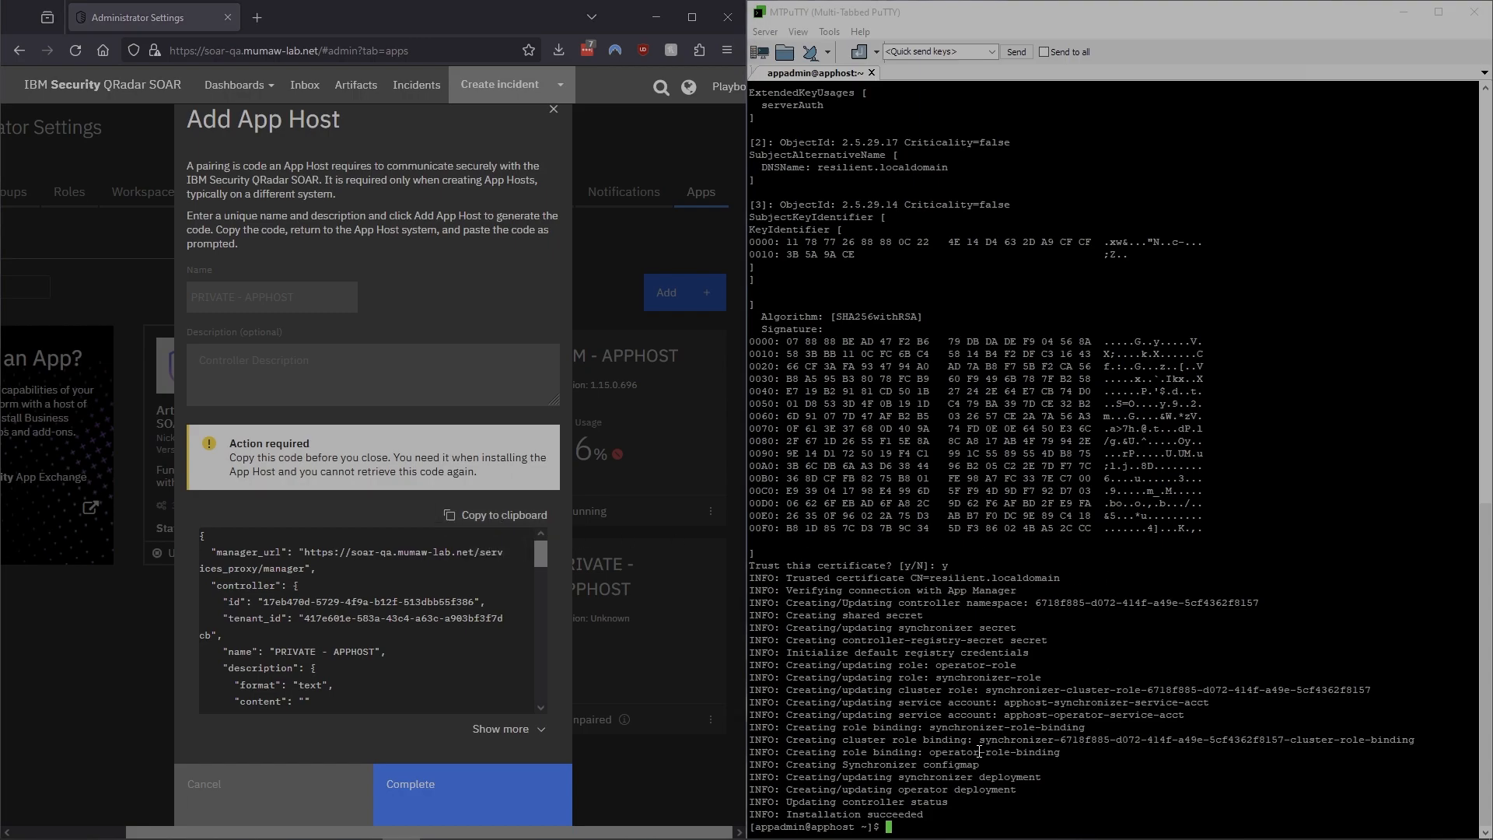
pyautogui.write('clear')
pyautogui.press('Return')
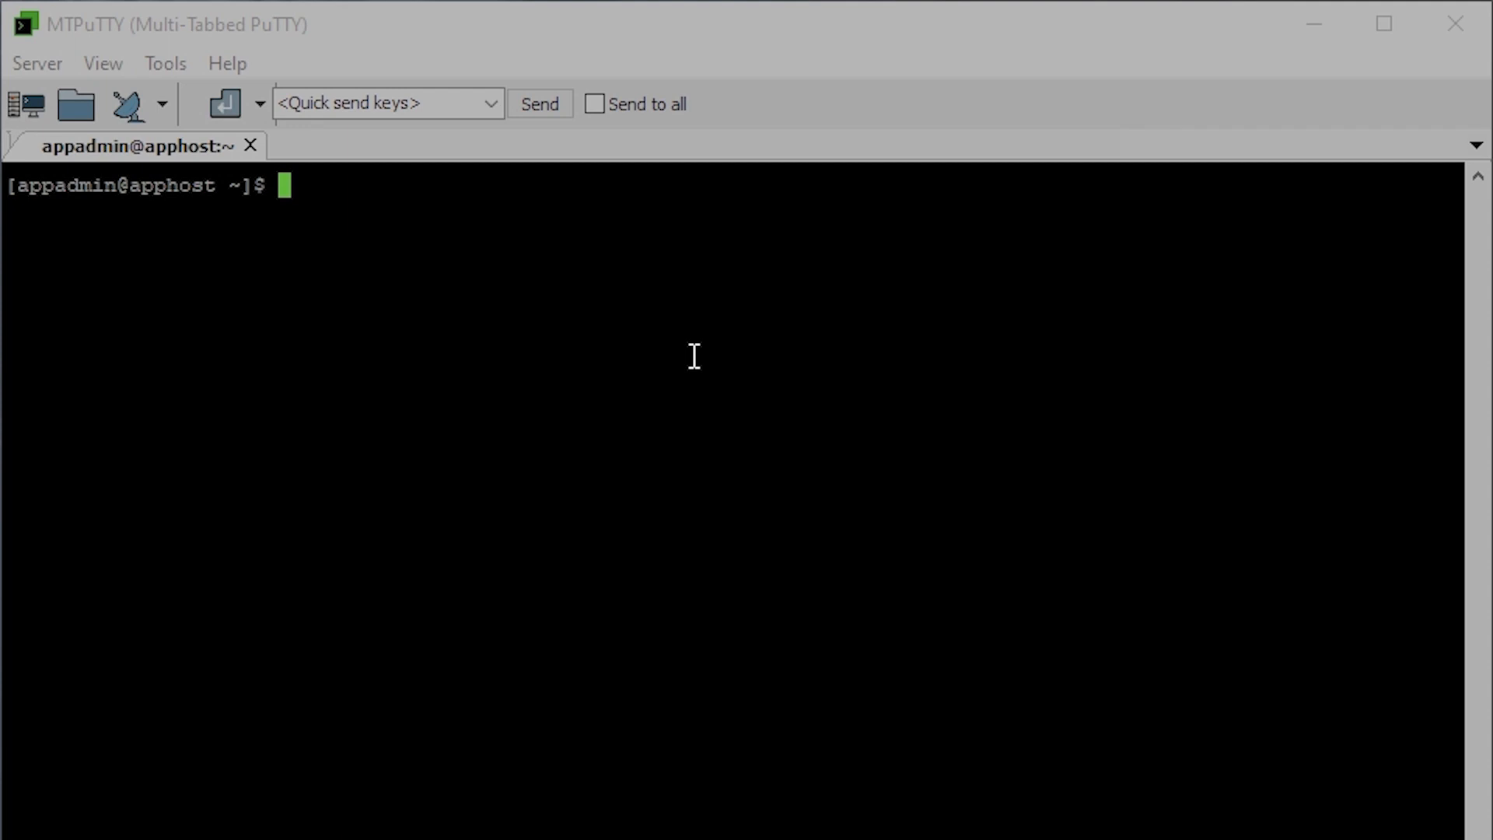
pyautogui.write('sudo manageAppHost install')
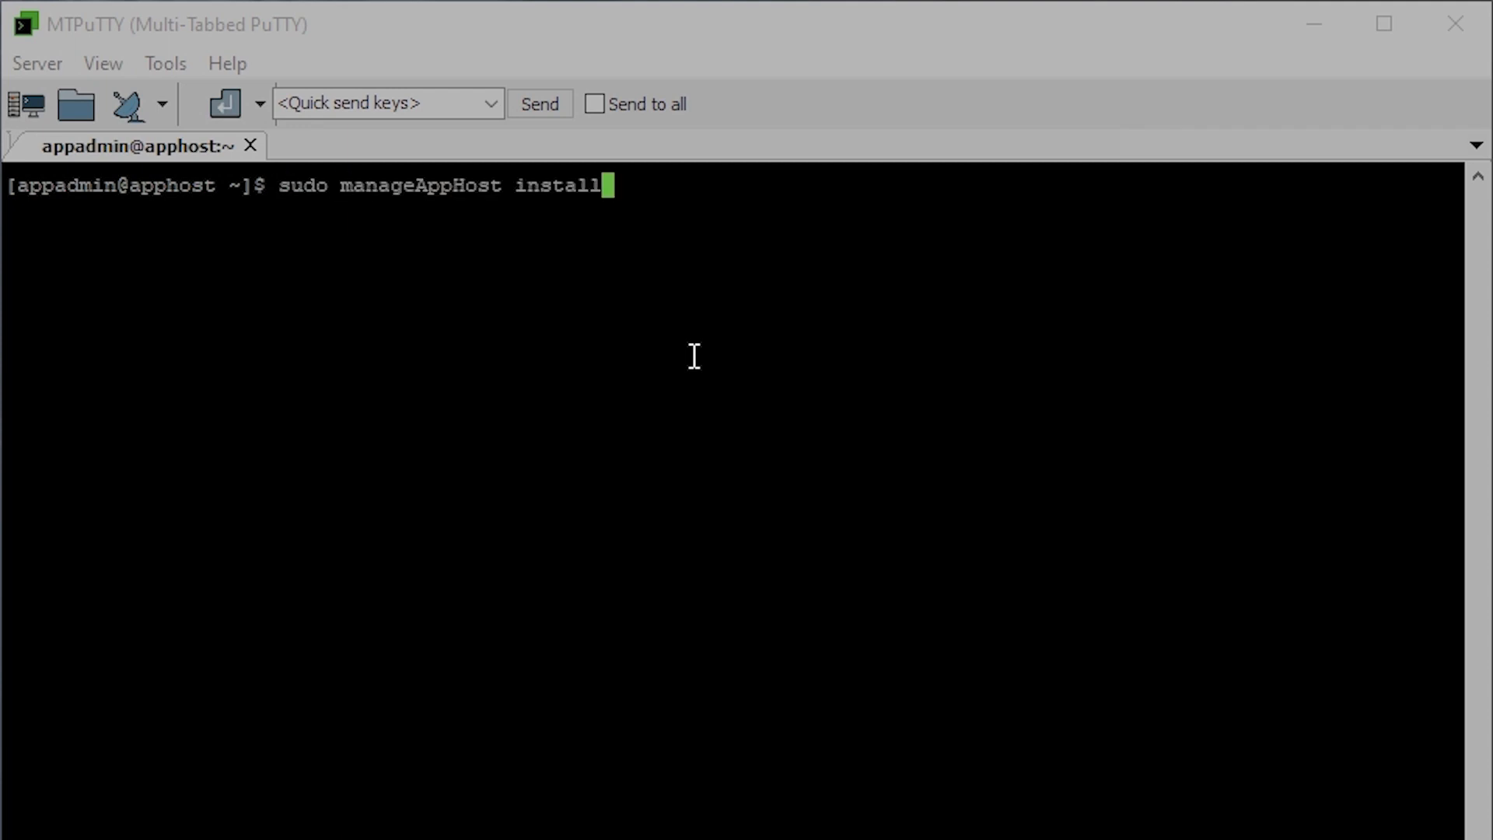
pyautogui.press('Return')
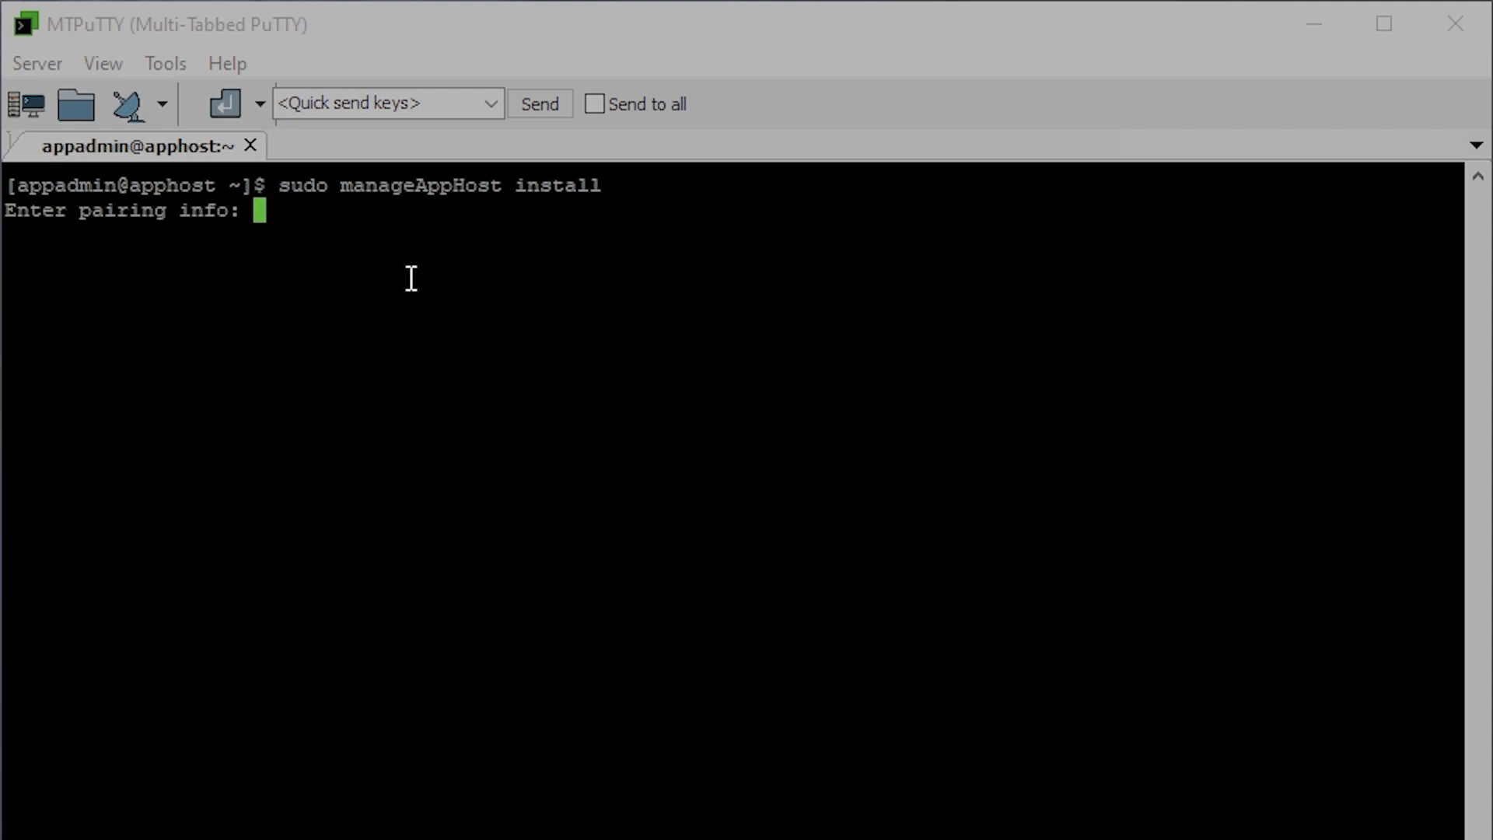
# - Pair PRIVATE - APPHOST by pasting its pairing code and trusting the certificate with y, and complete its App Host setup in the browser
pyautogui.rightClick(346, 249)
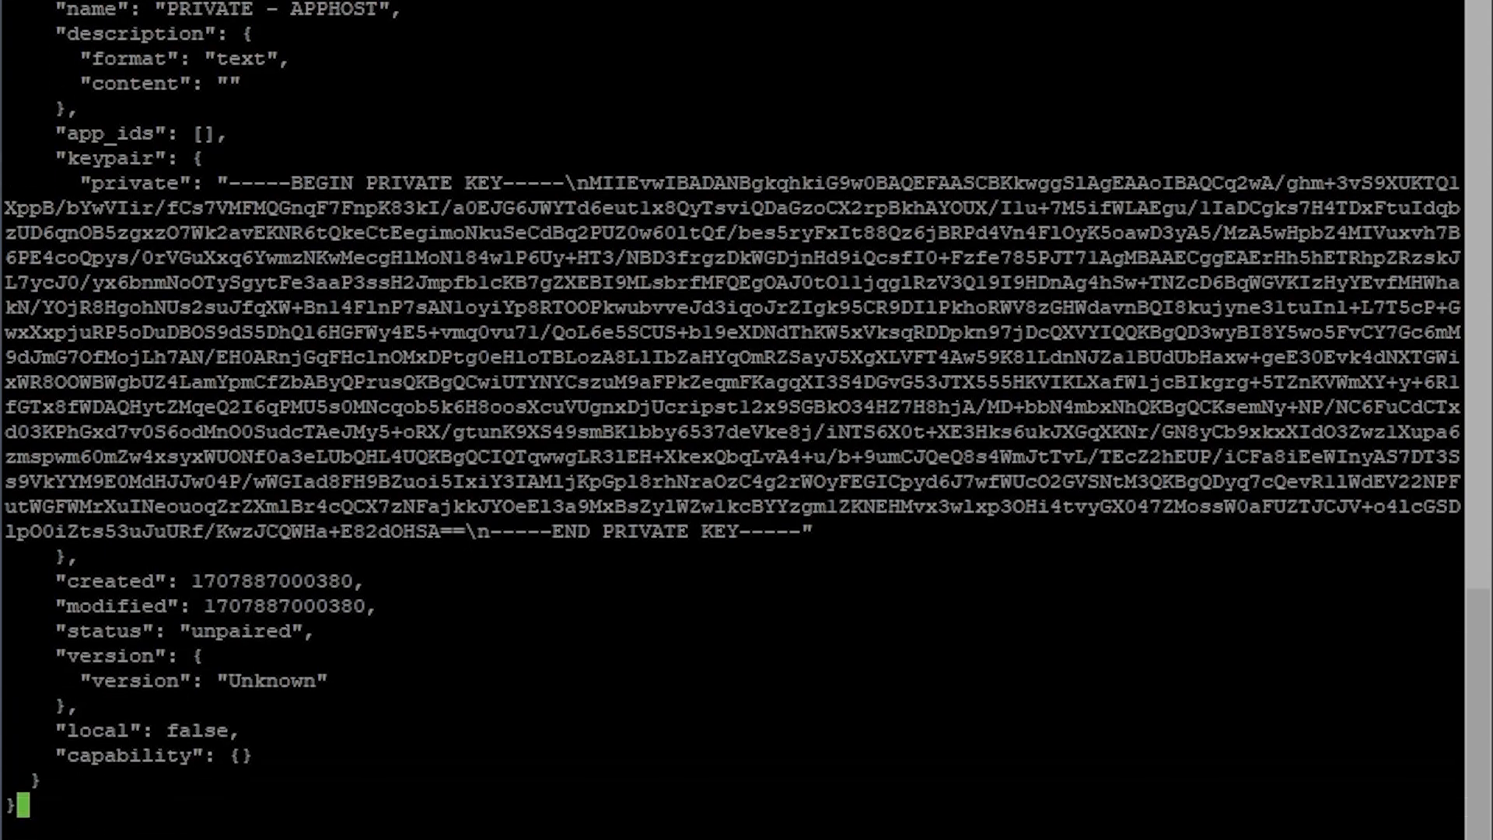
pyautogui.press('Return')
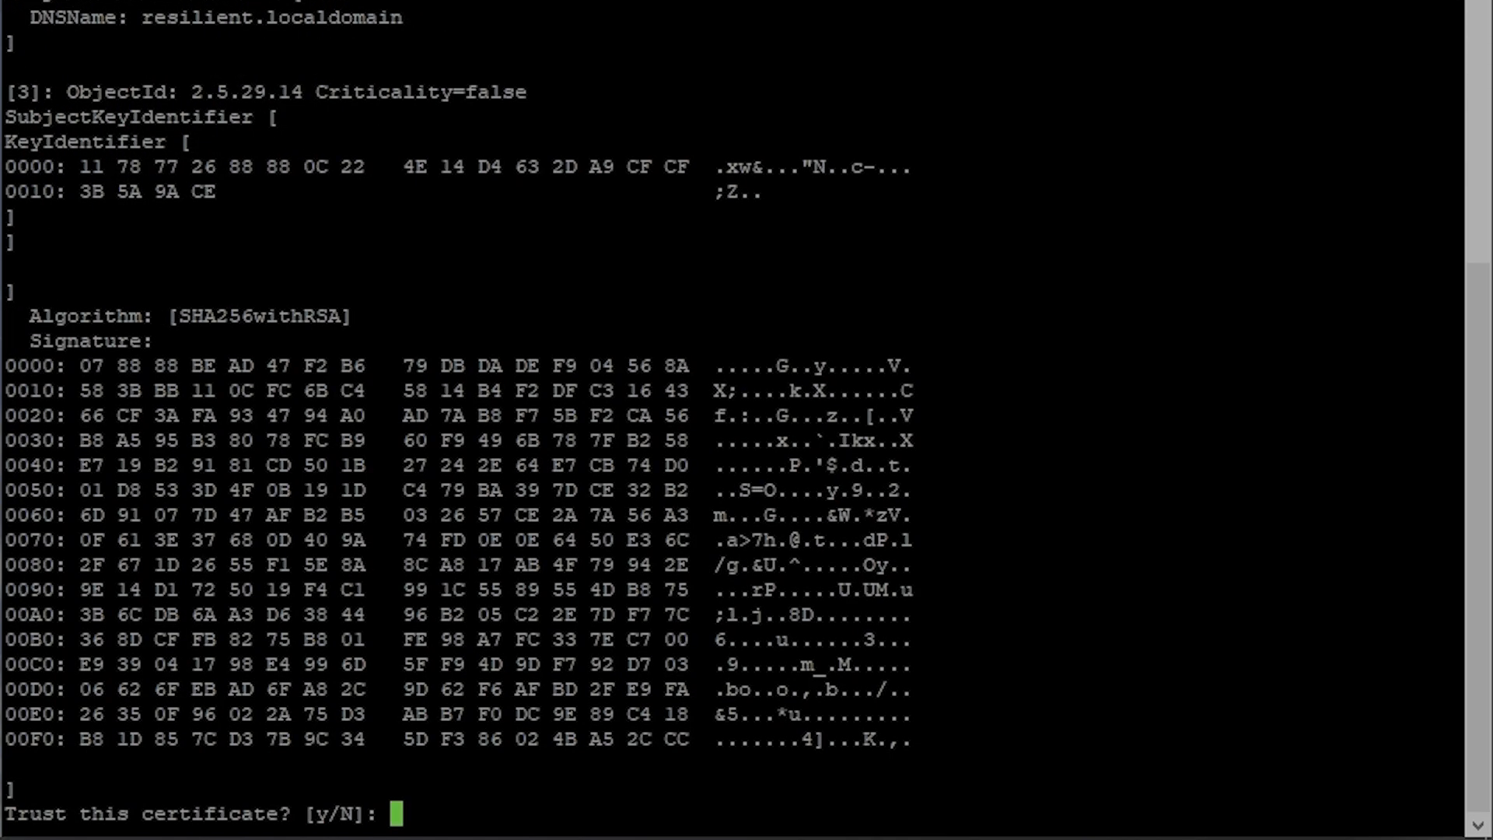
pyautogui.write('y')
pyautogui.press('Return')
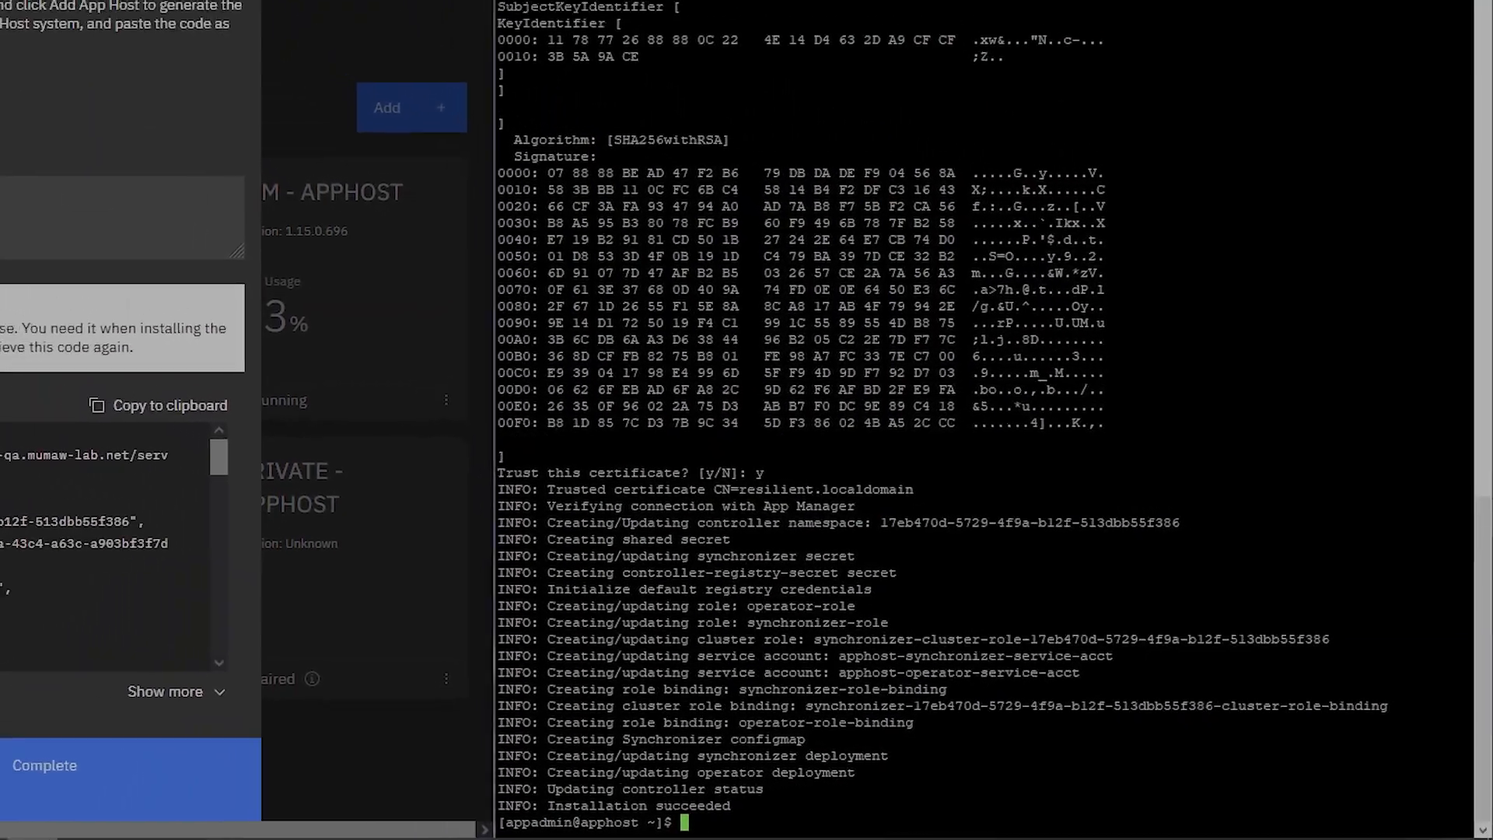
pyautogui.click(71, 762)
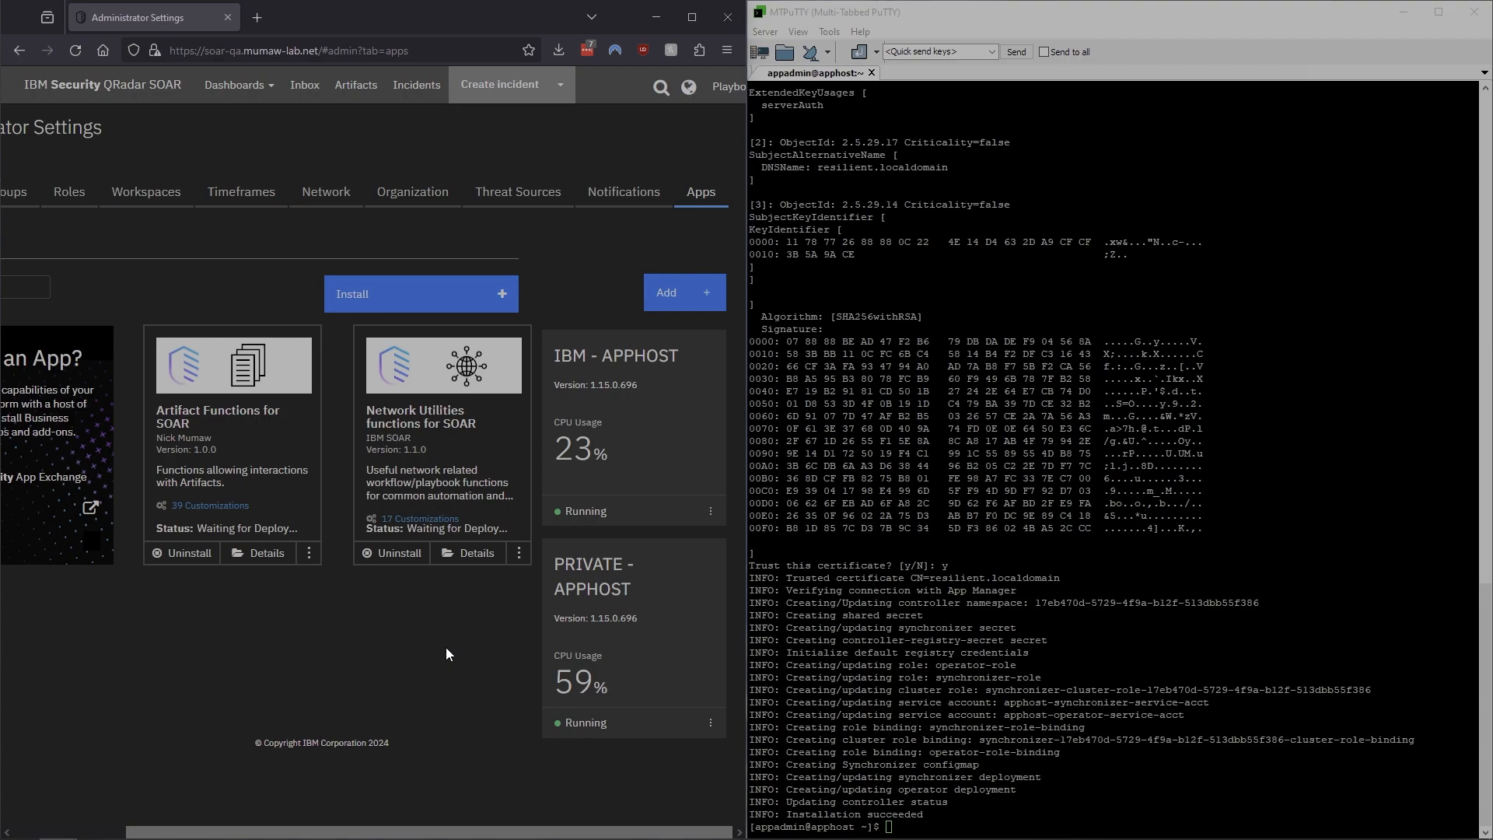
# - Clear the terminal and run "sudo manageAppHost registry" with --registry set to the account's ghcr.io namespace and --user set to the account's username
pyautogui.click(1040, 684)
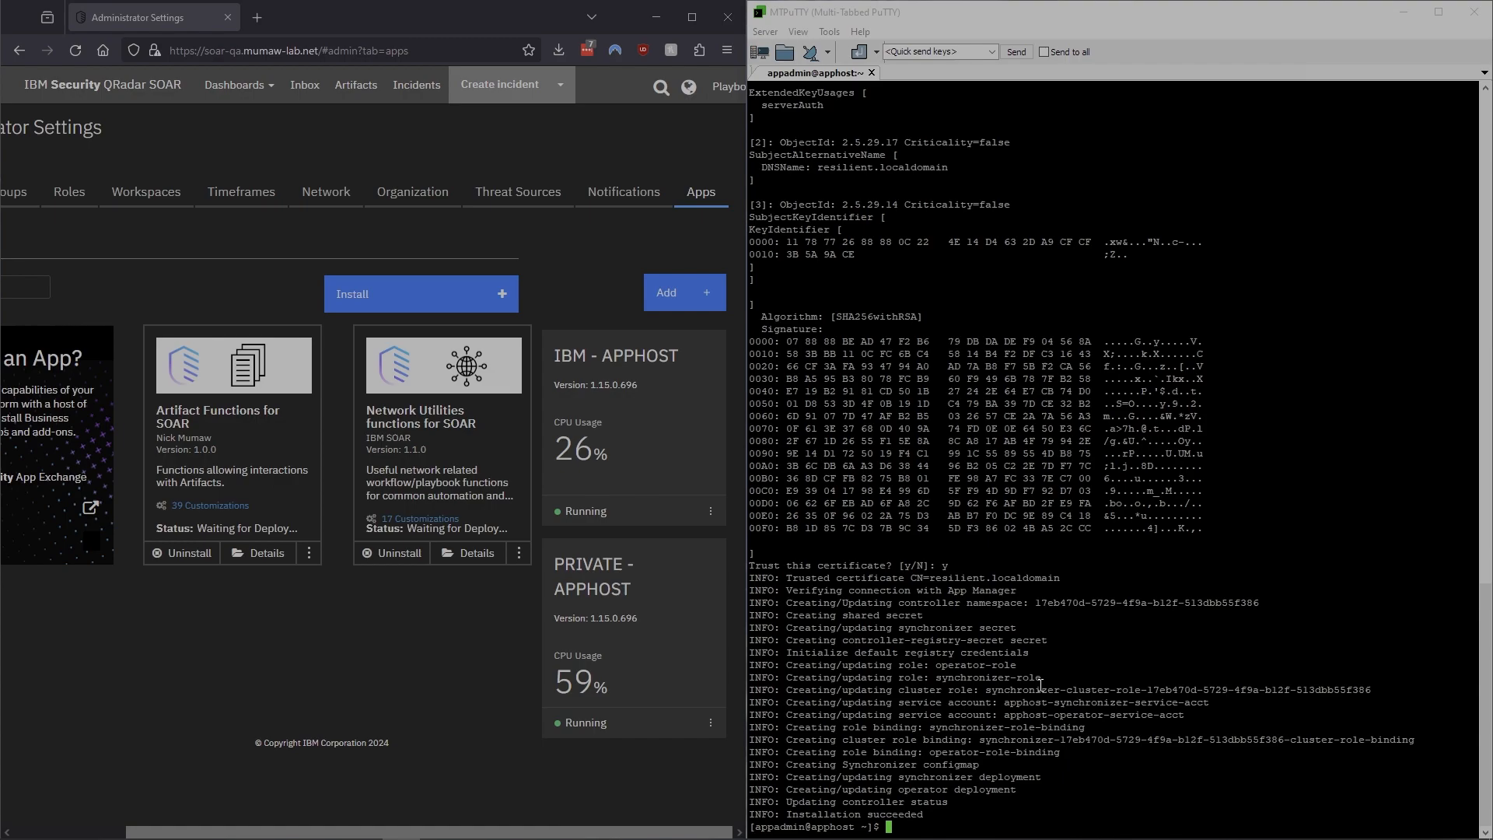
pyautogui.write('clear')
pyautogui.press('Return')
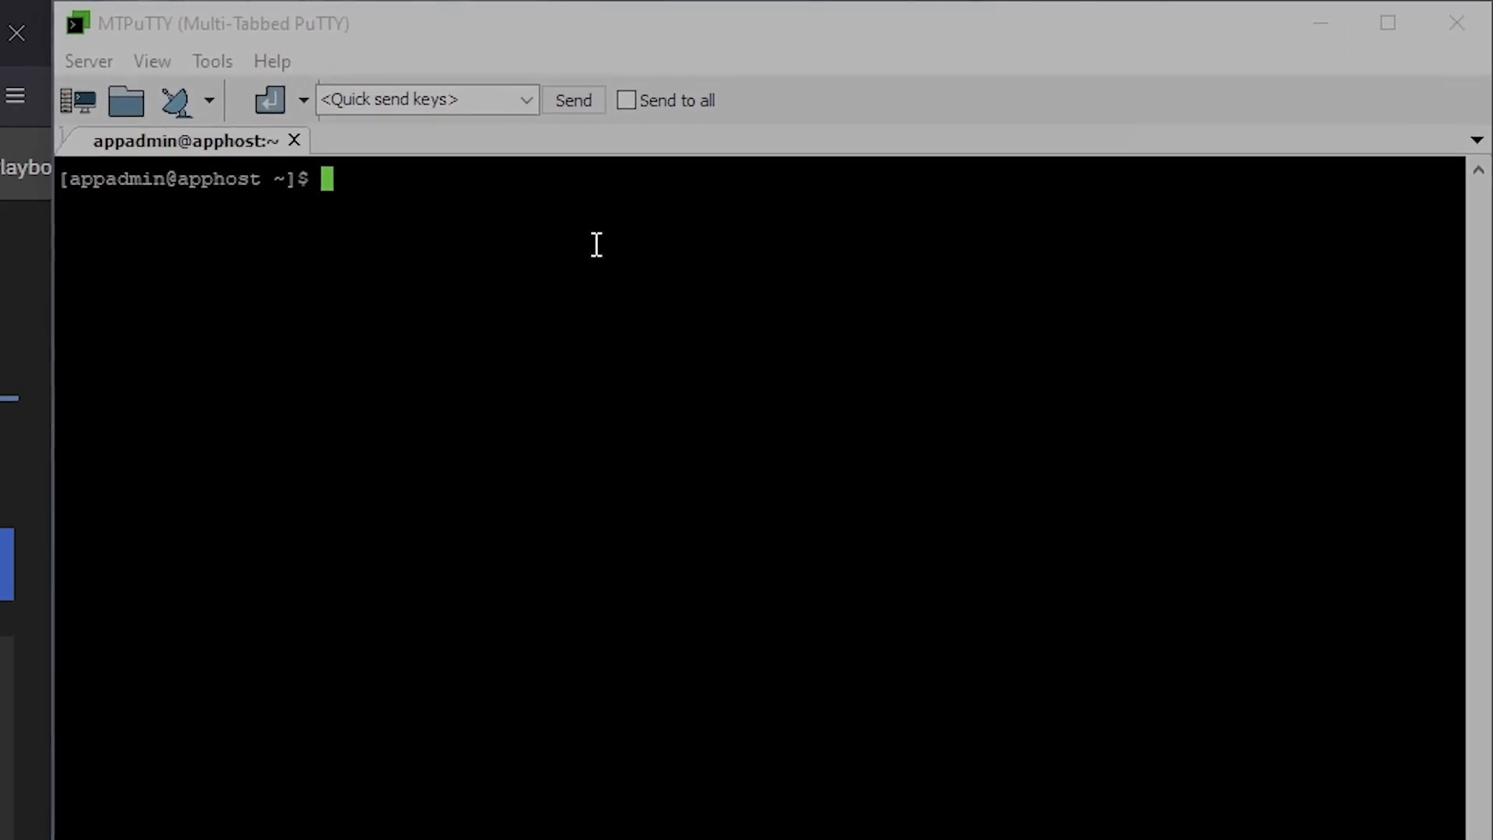
pyautogui.write('sudo manageAppHost ')
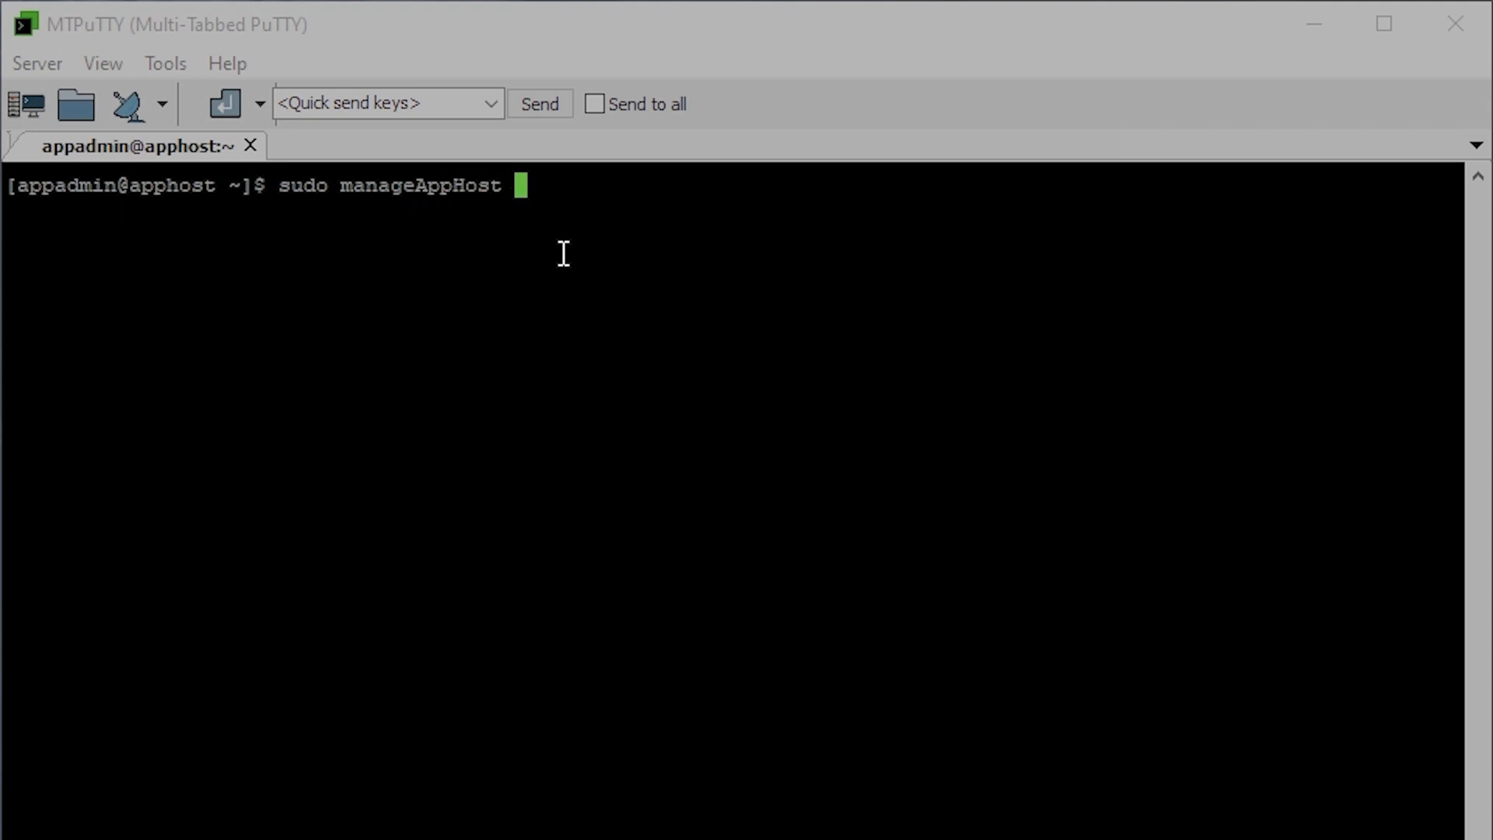
pyautogui.write('registry')
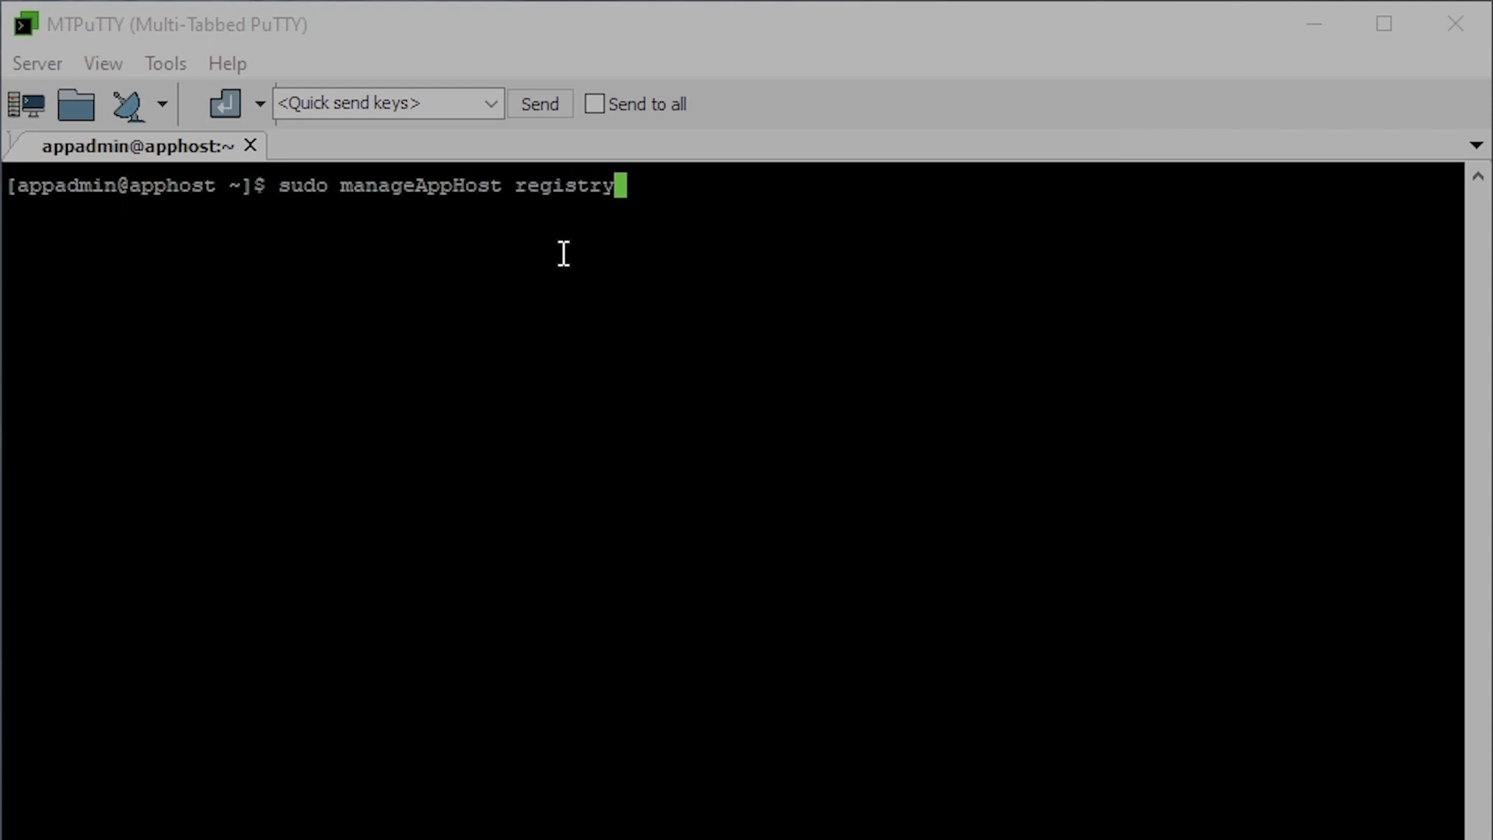
pyautogui.write(' --registry')
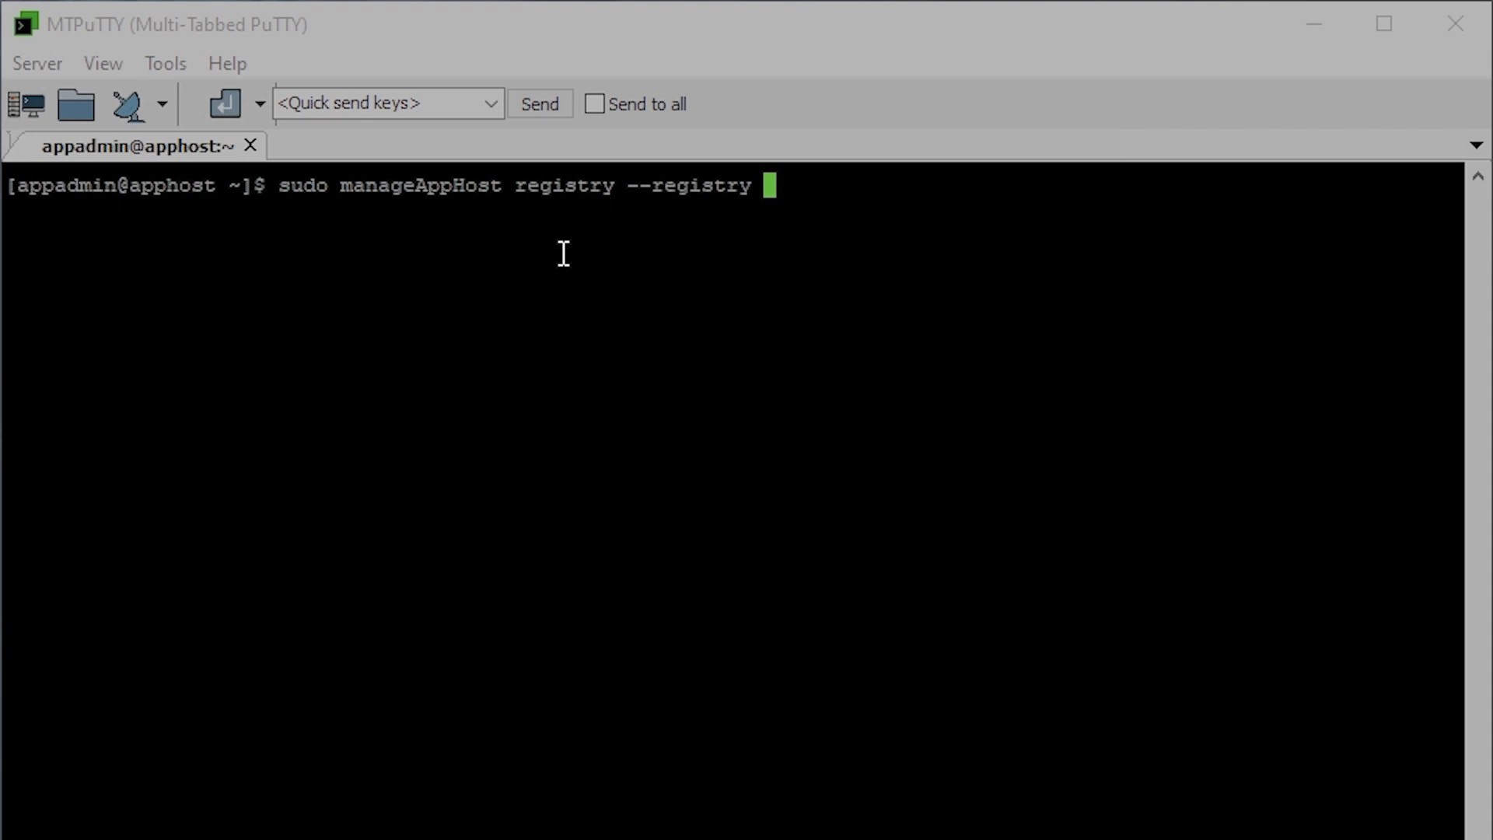
pyautogui.write(' ghcr.io')
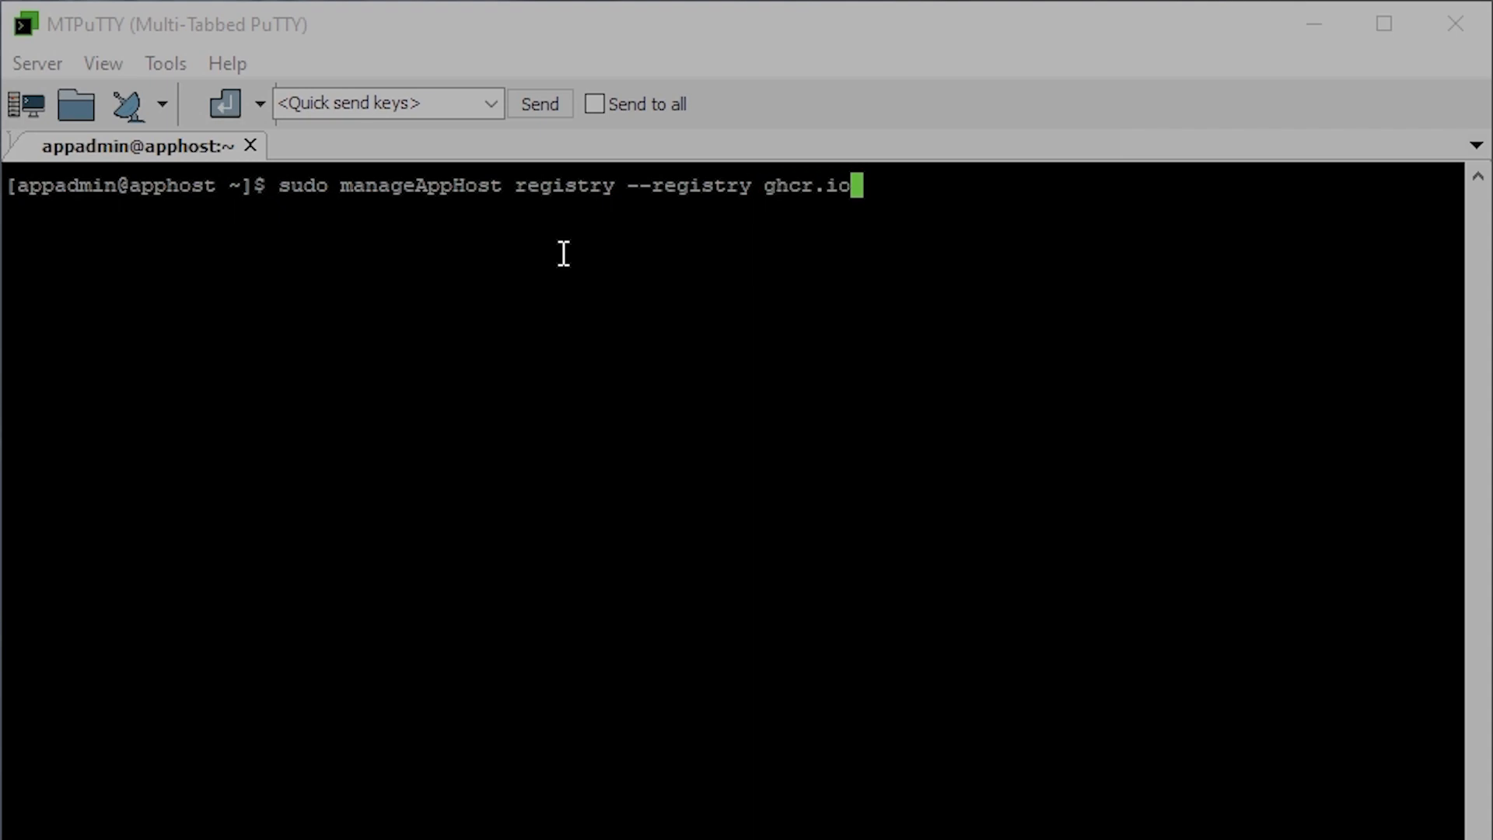
pyautogui.write('/mumaw')
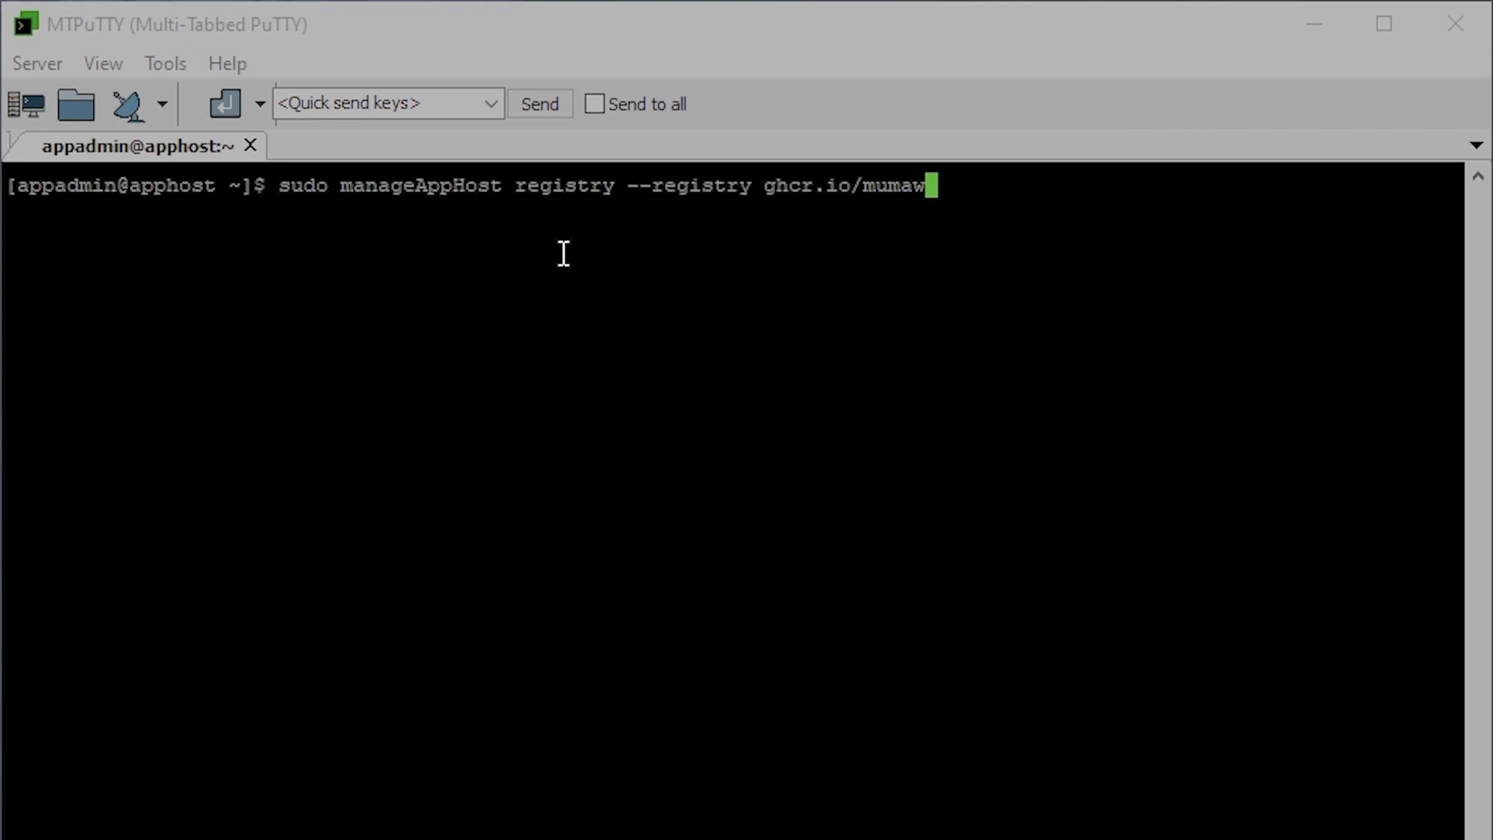
pyautogui.write(' --user')
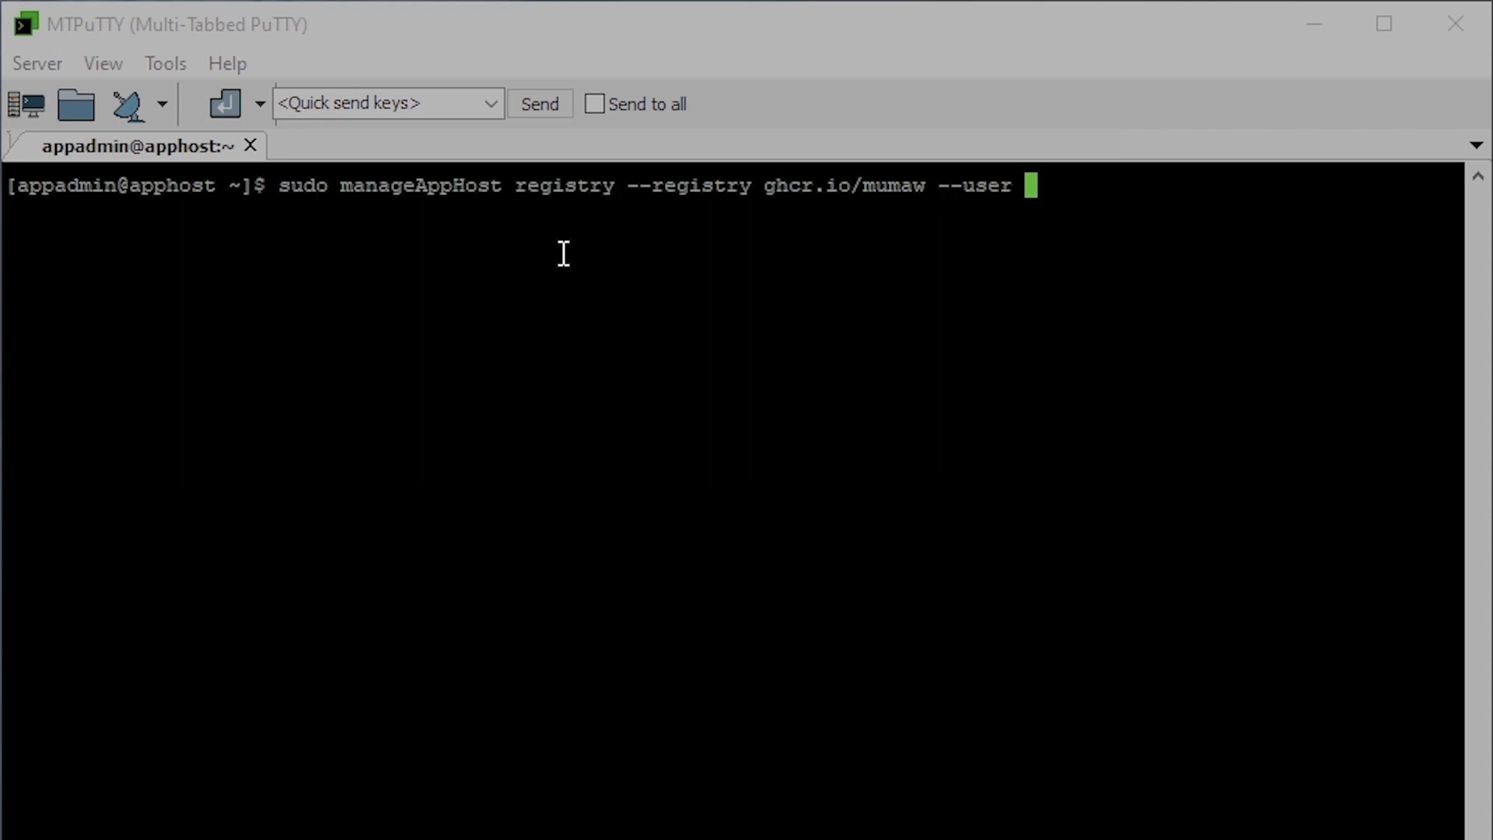
pyautogui.write(' mumaw')
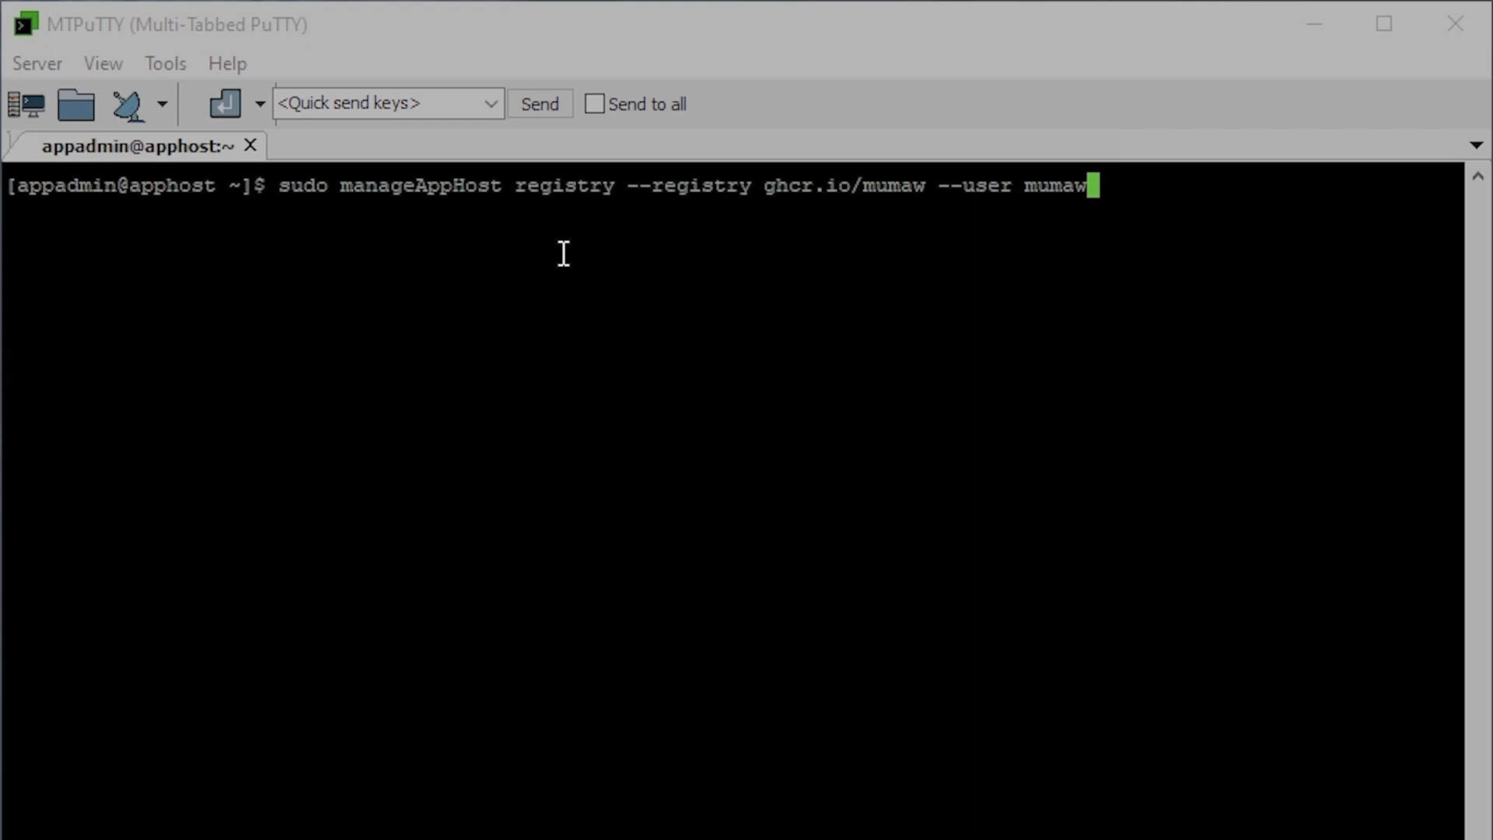
pyautogui.press('Return')
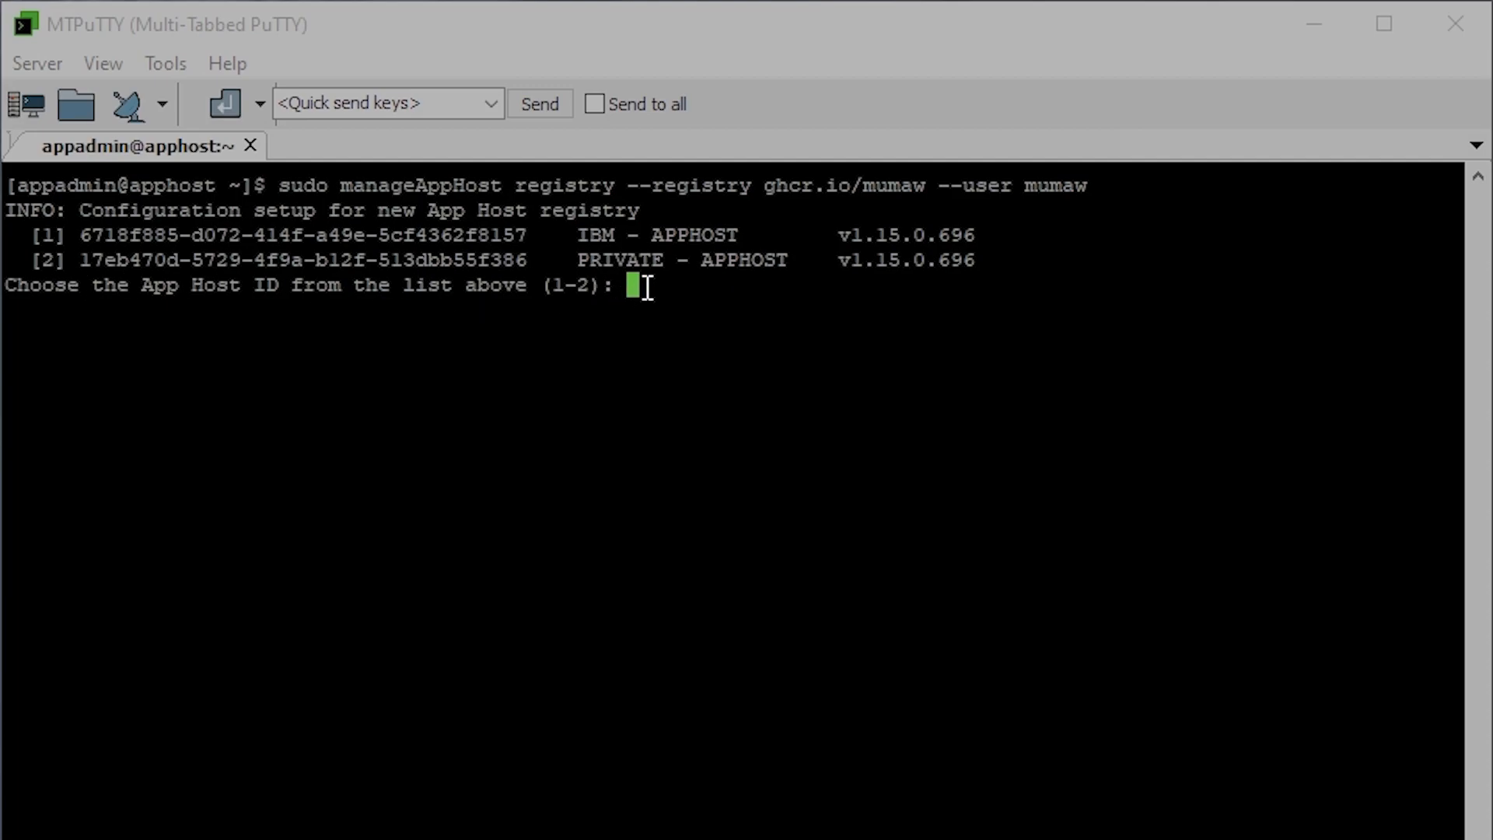
# - Choose App Host 2, PRIVATE - APPHOST, for the registry configuration and enter the registry password
pyautogui.write('2')
pyautogui.press('Return')
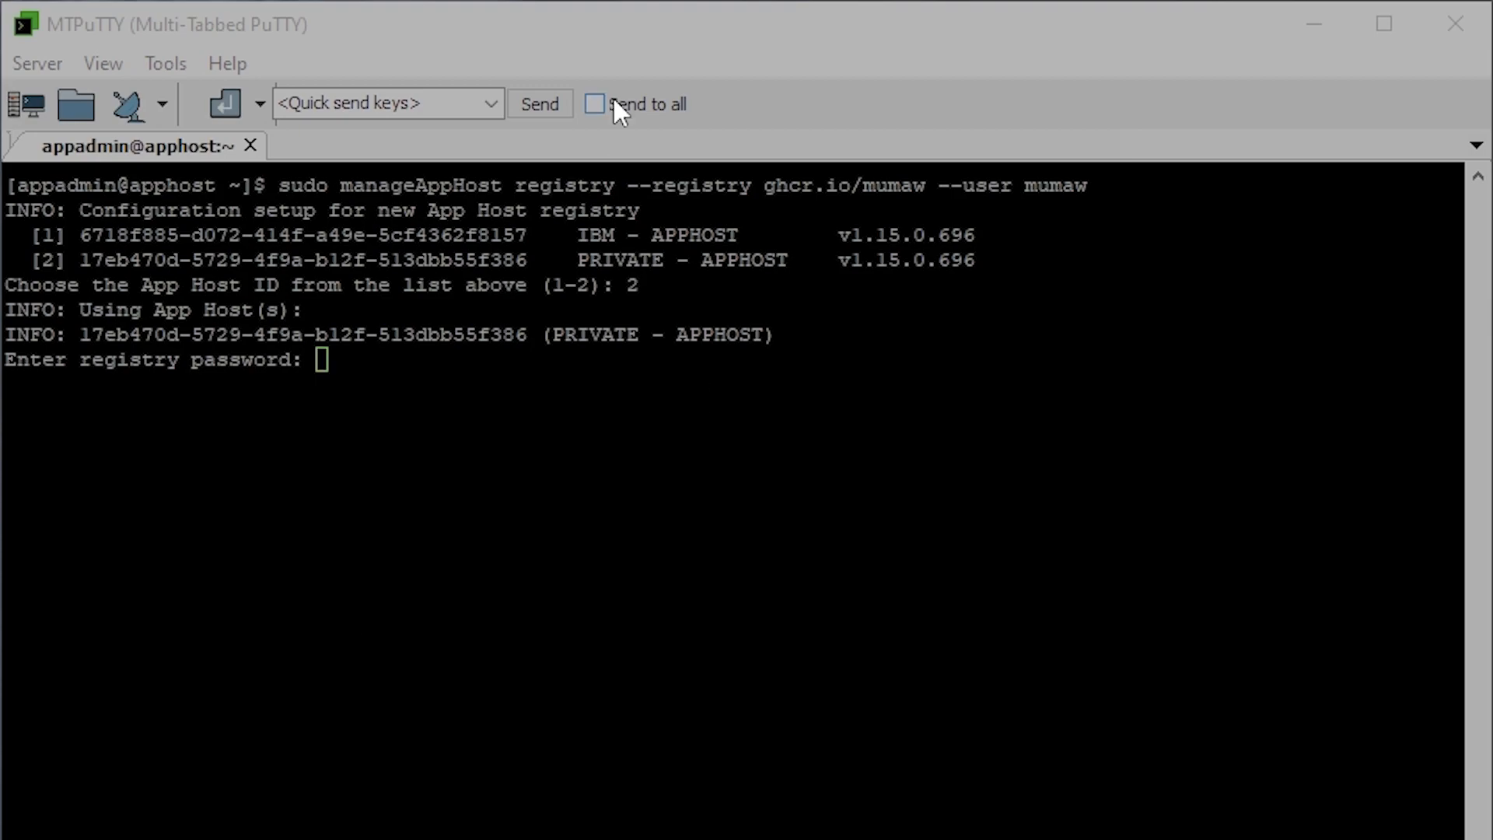
pyautogui.click(388, 384)
pyautogui.press('Return')
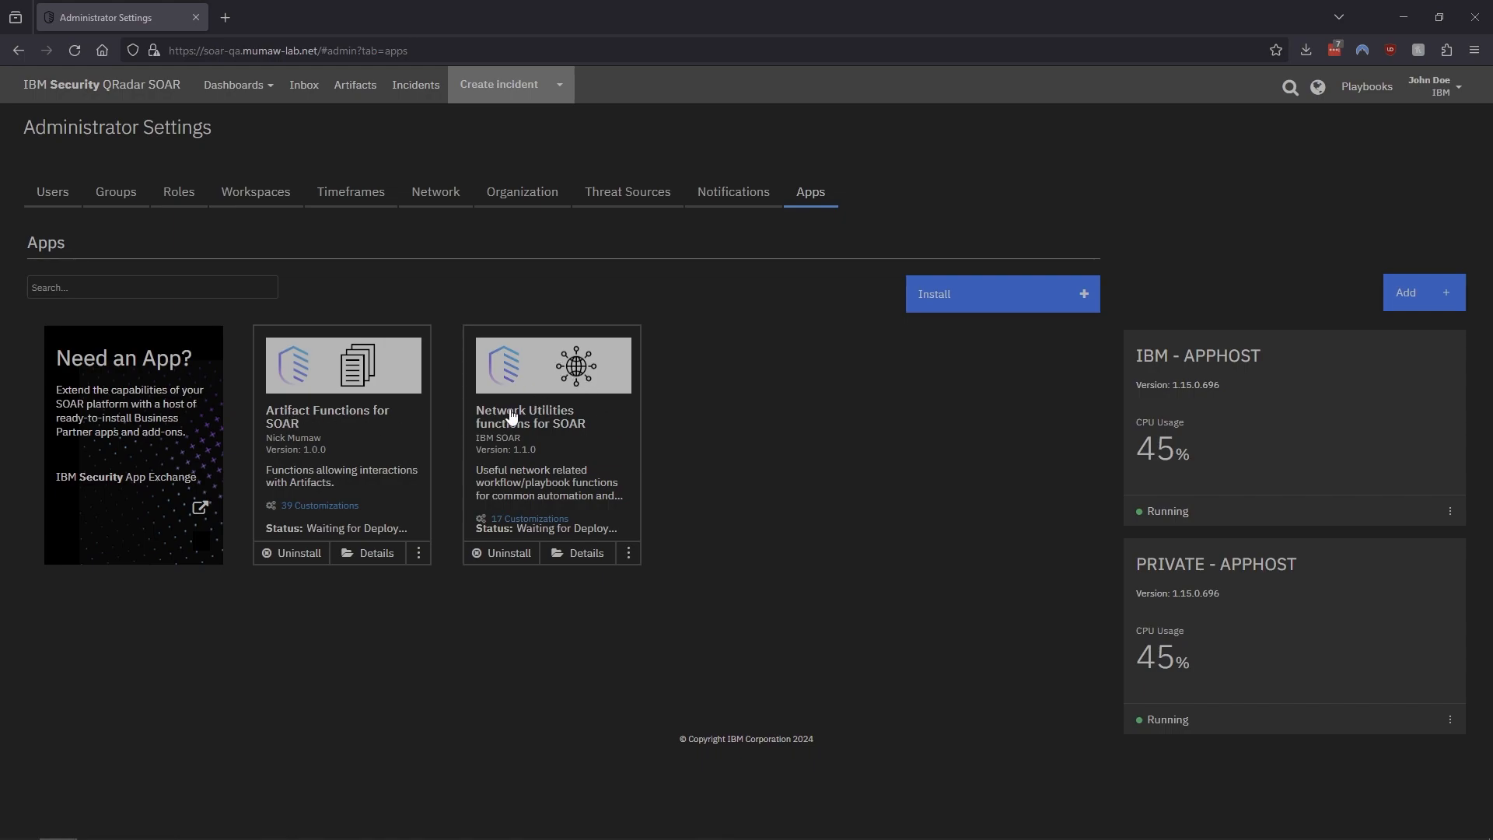
# - Switch to QRadar SOAR in the browser, open the Network Utilities functions for SOAR app's app.config, and review its file content
pyautogui.click(548, 371)
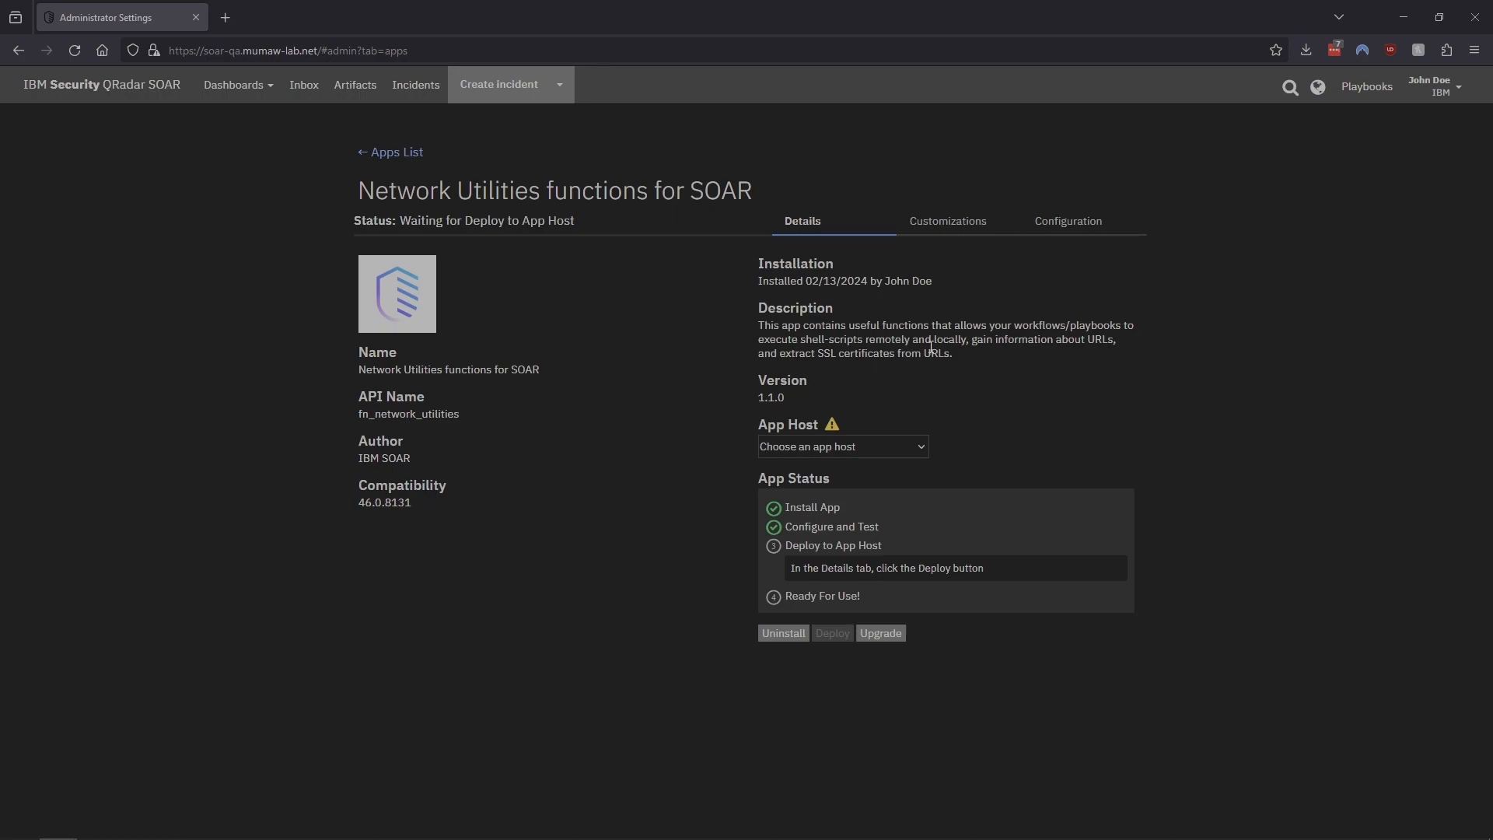
pyautogui.click(1080, 223)
pyautogui.click(460, 411)
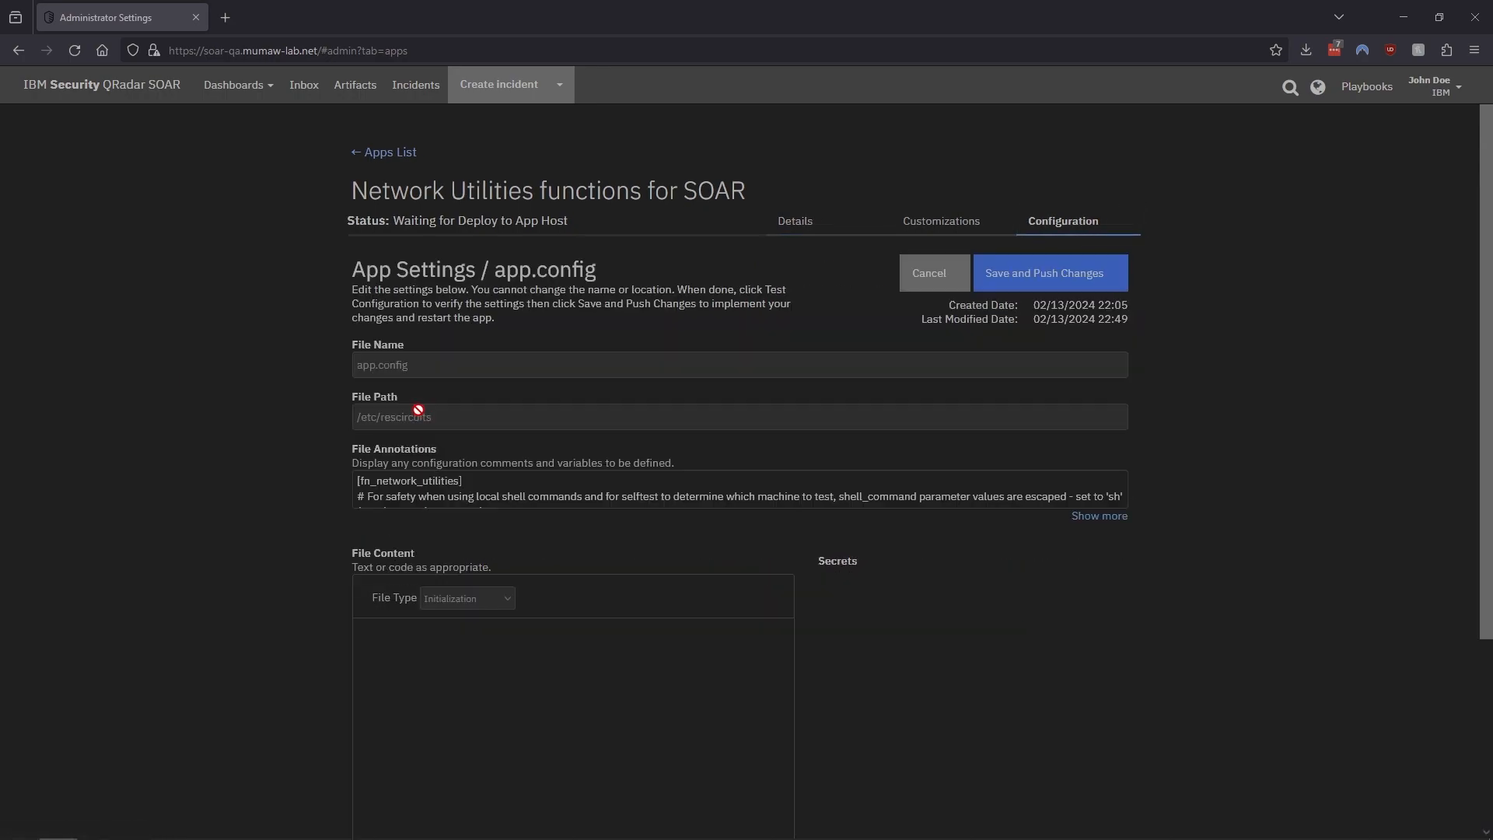
pyautogui.scroll(-3, 813, 580)
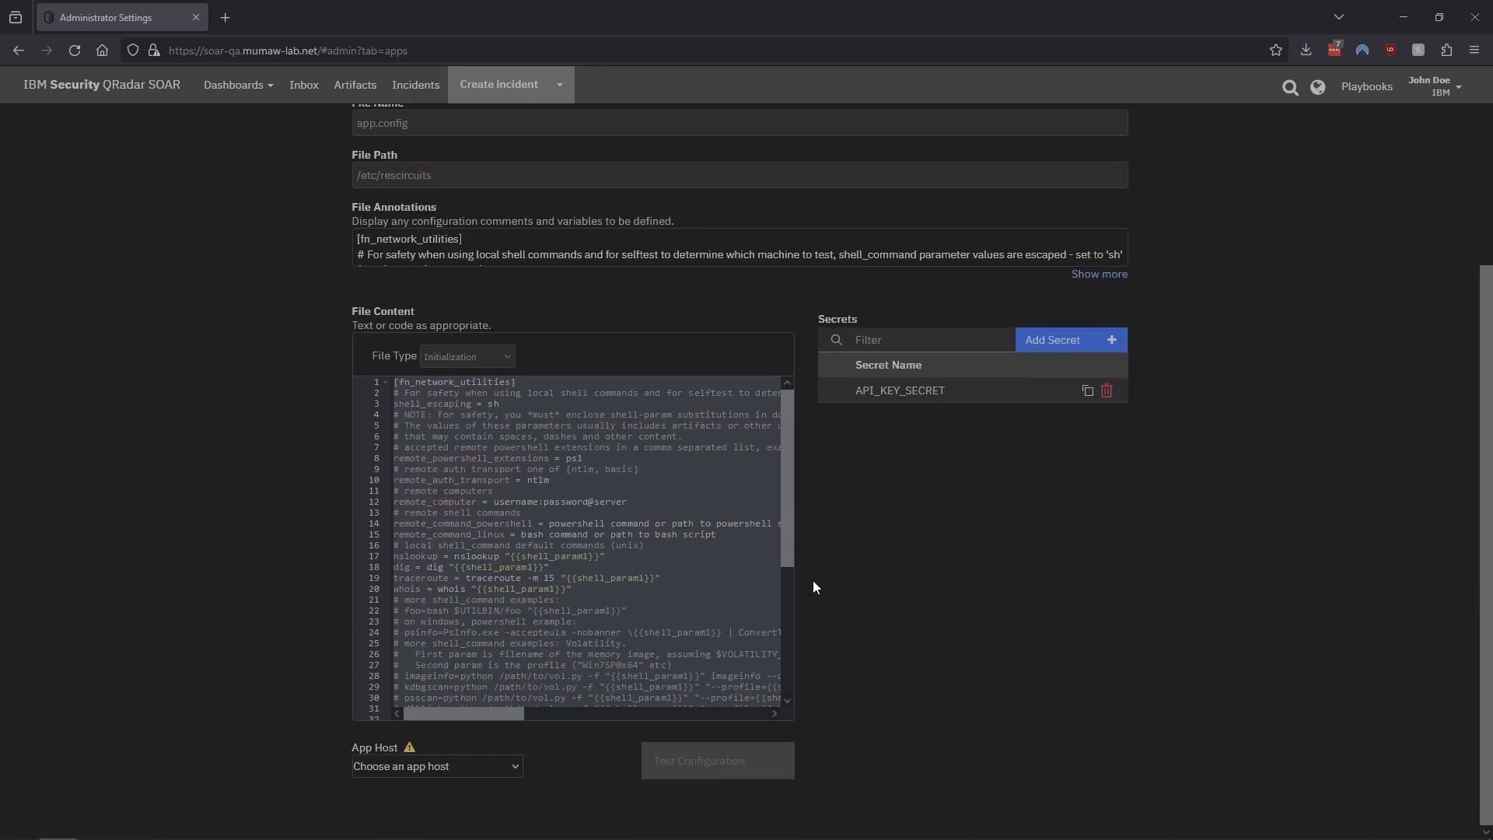
pyautogui.moveTo(787, 518); pyautogui.dragTo(673, 674)
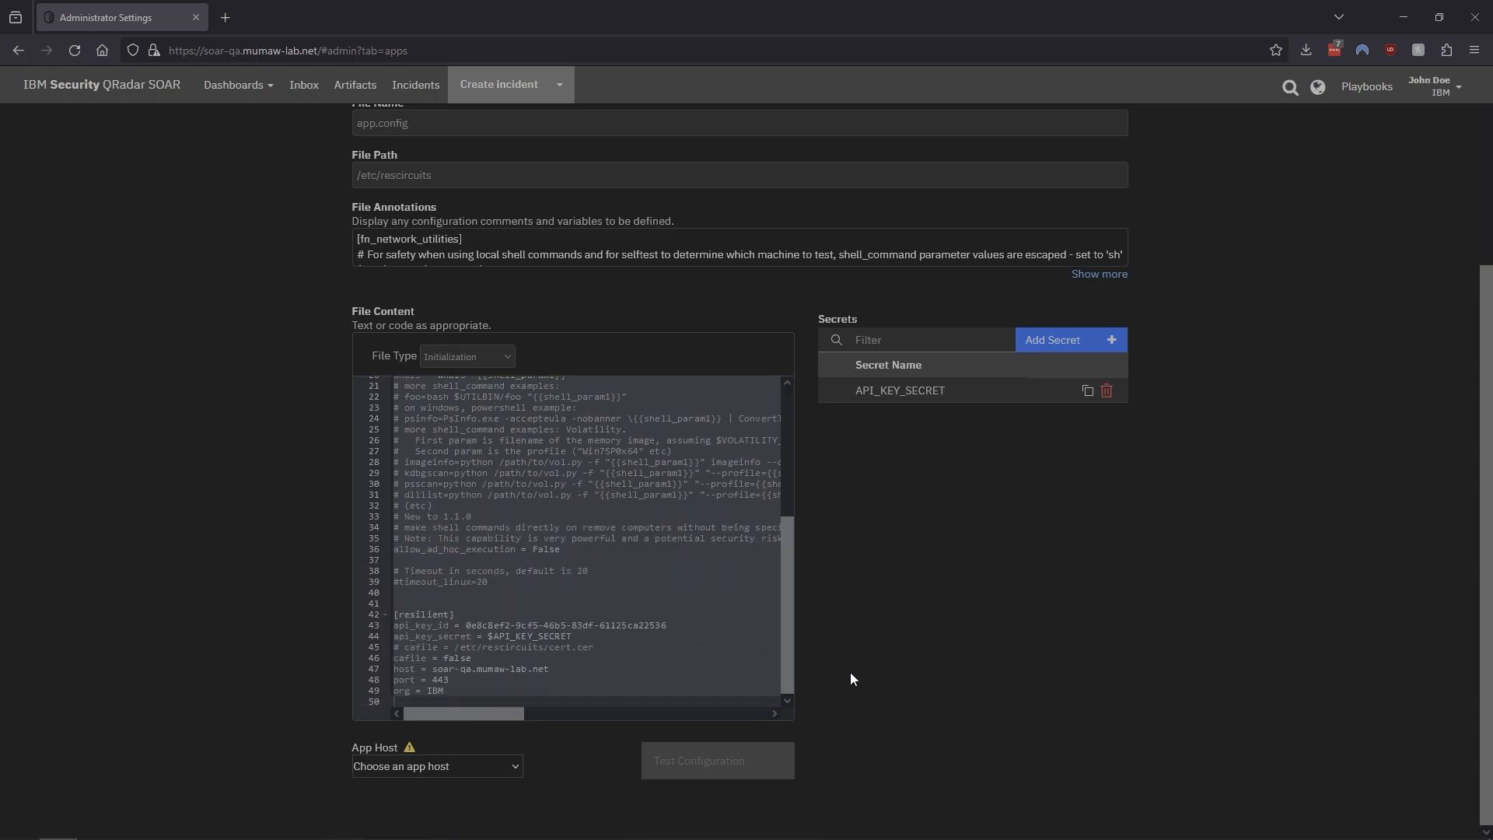
# - Try the Network Utilities configuration test on PRIVATE - APPHOST and examine the registry and image path in the test result
pyautogui.click(514, 765)
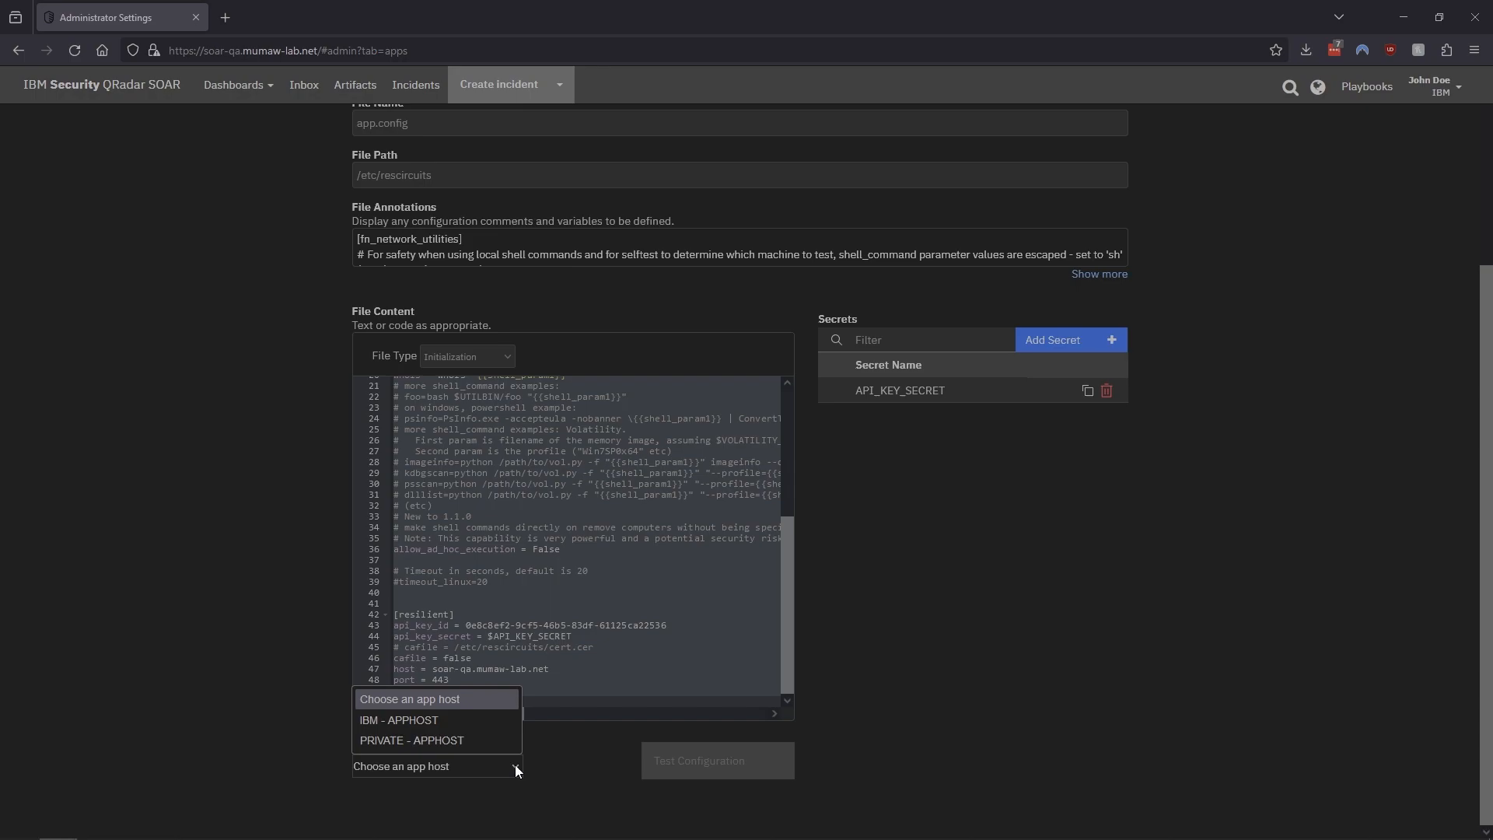
pyautogui.click(423, 741)
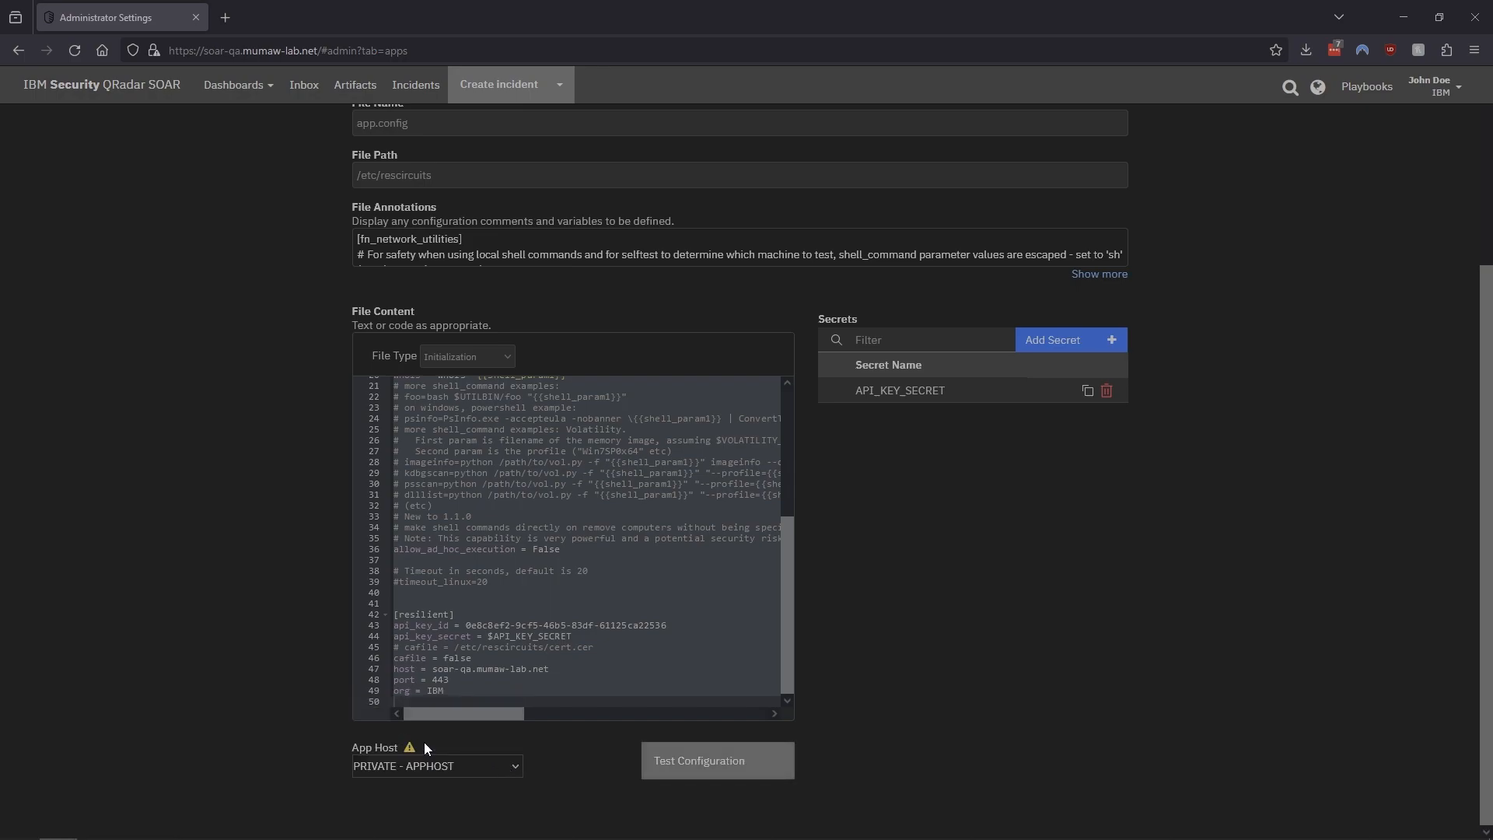
pyautogui.click(736, 762)
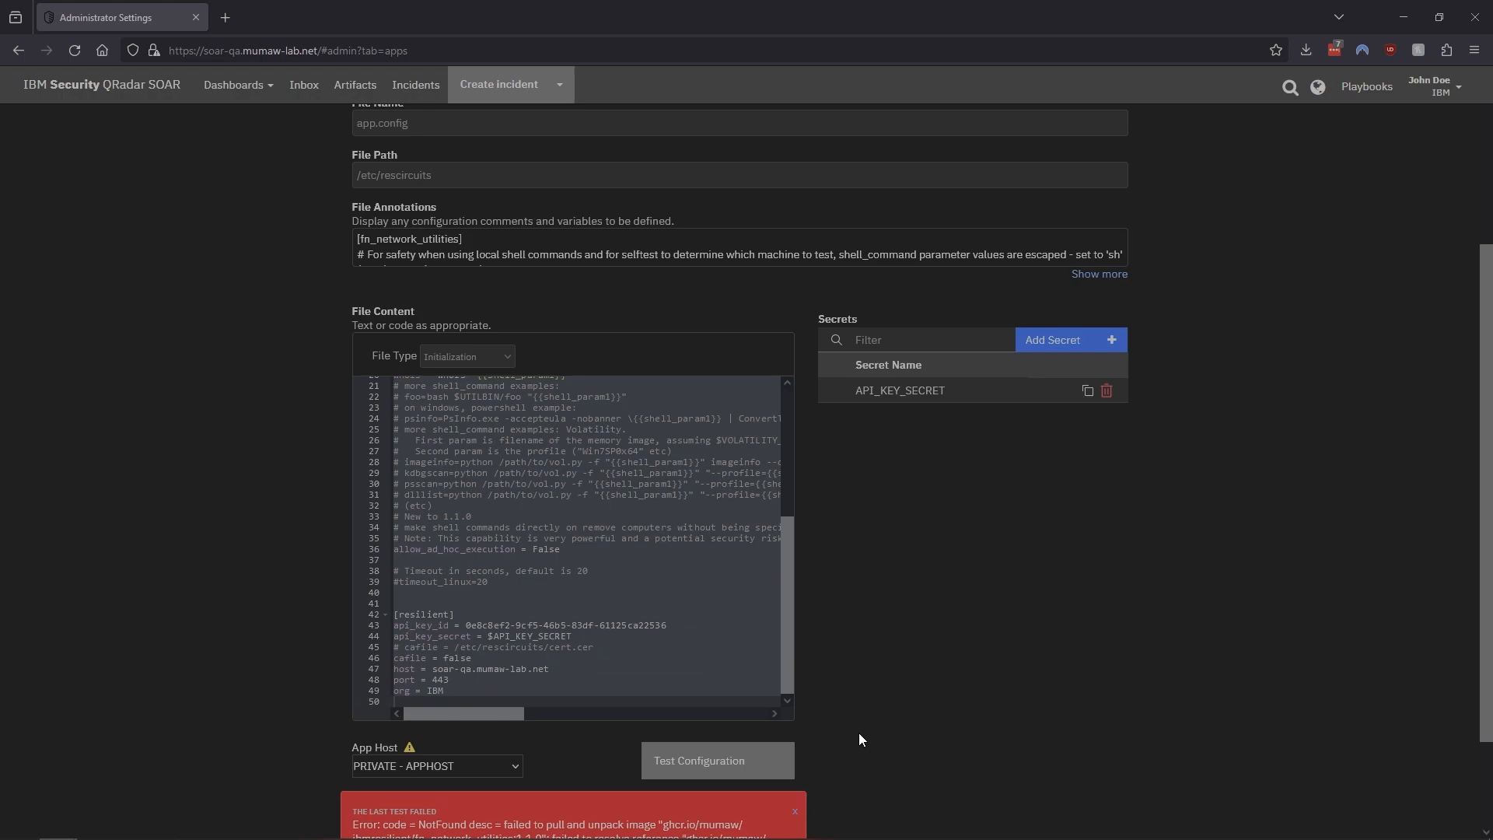
pyautogui.scroll(-3, 859, 733)
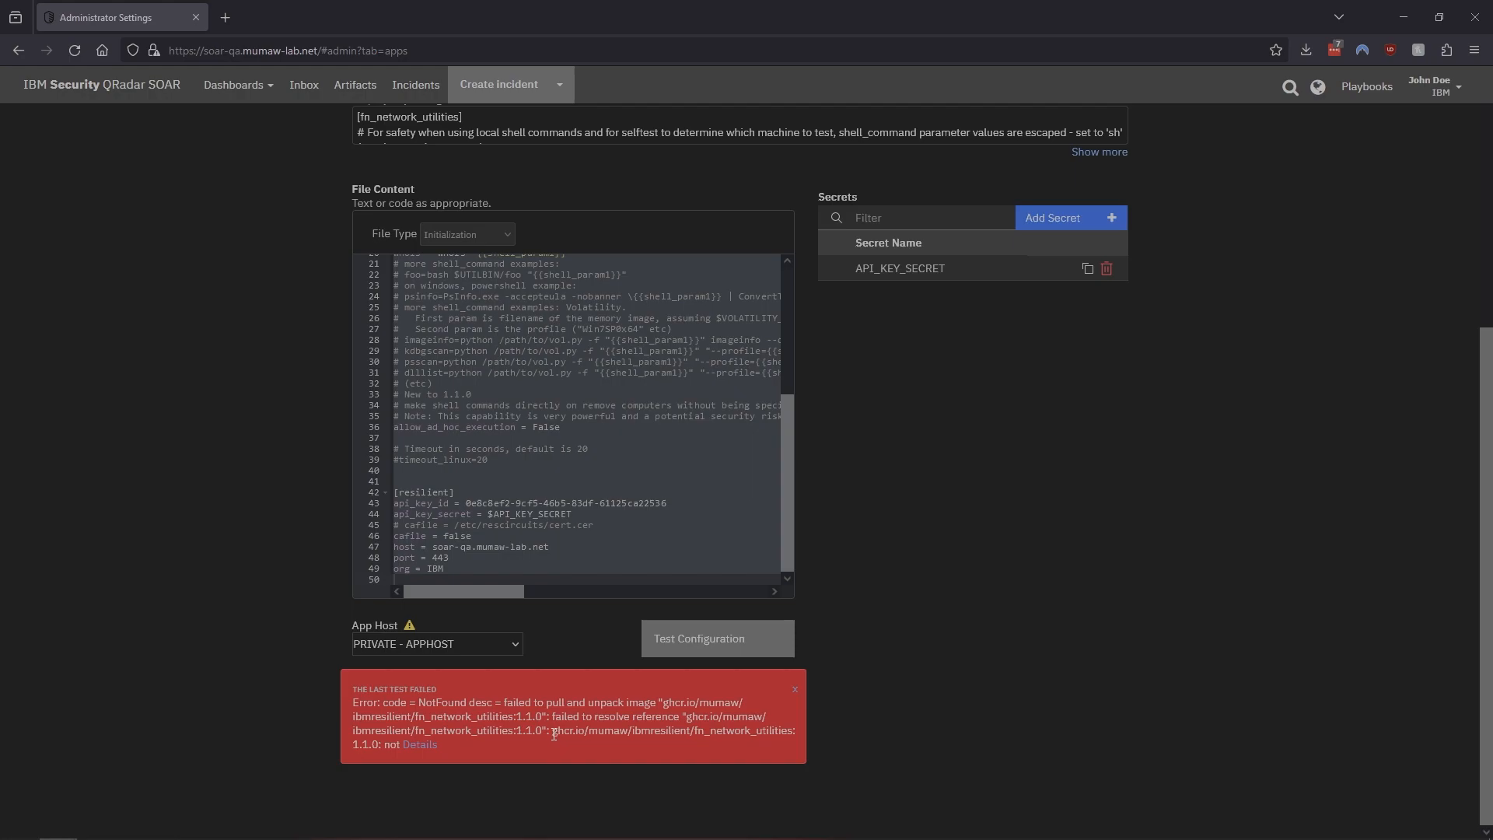
pyautogui.moveTo(553, 734); pyautogui.dragTo(629, 737)
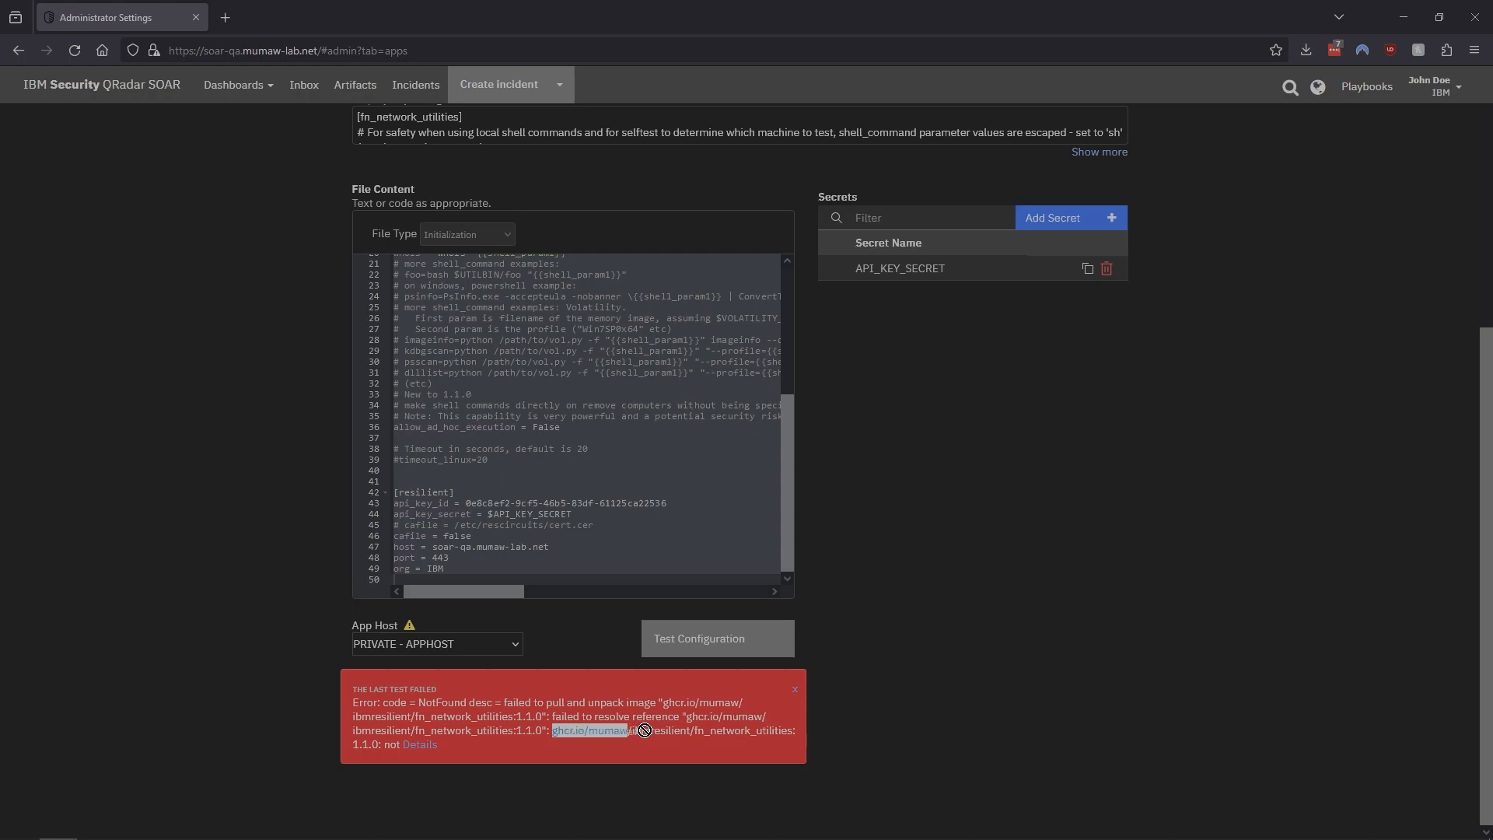
pyautogui.moveTo(635, 732); pyautogui.dragTo(763, 736)
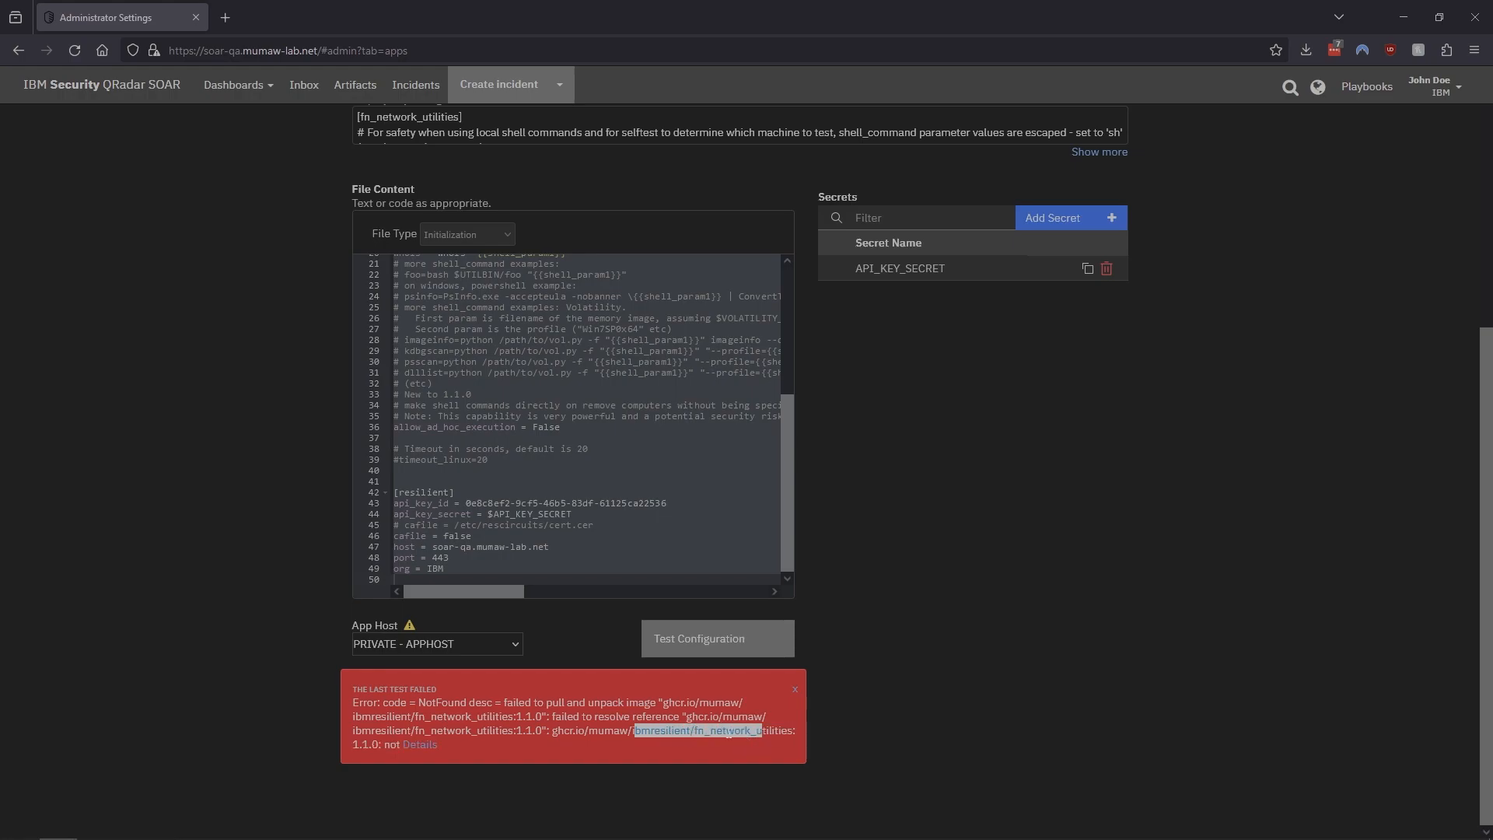
pyautogui.click(729, 732)
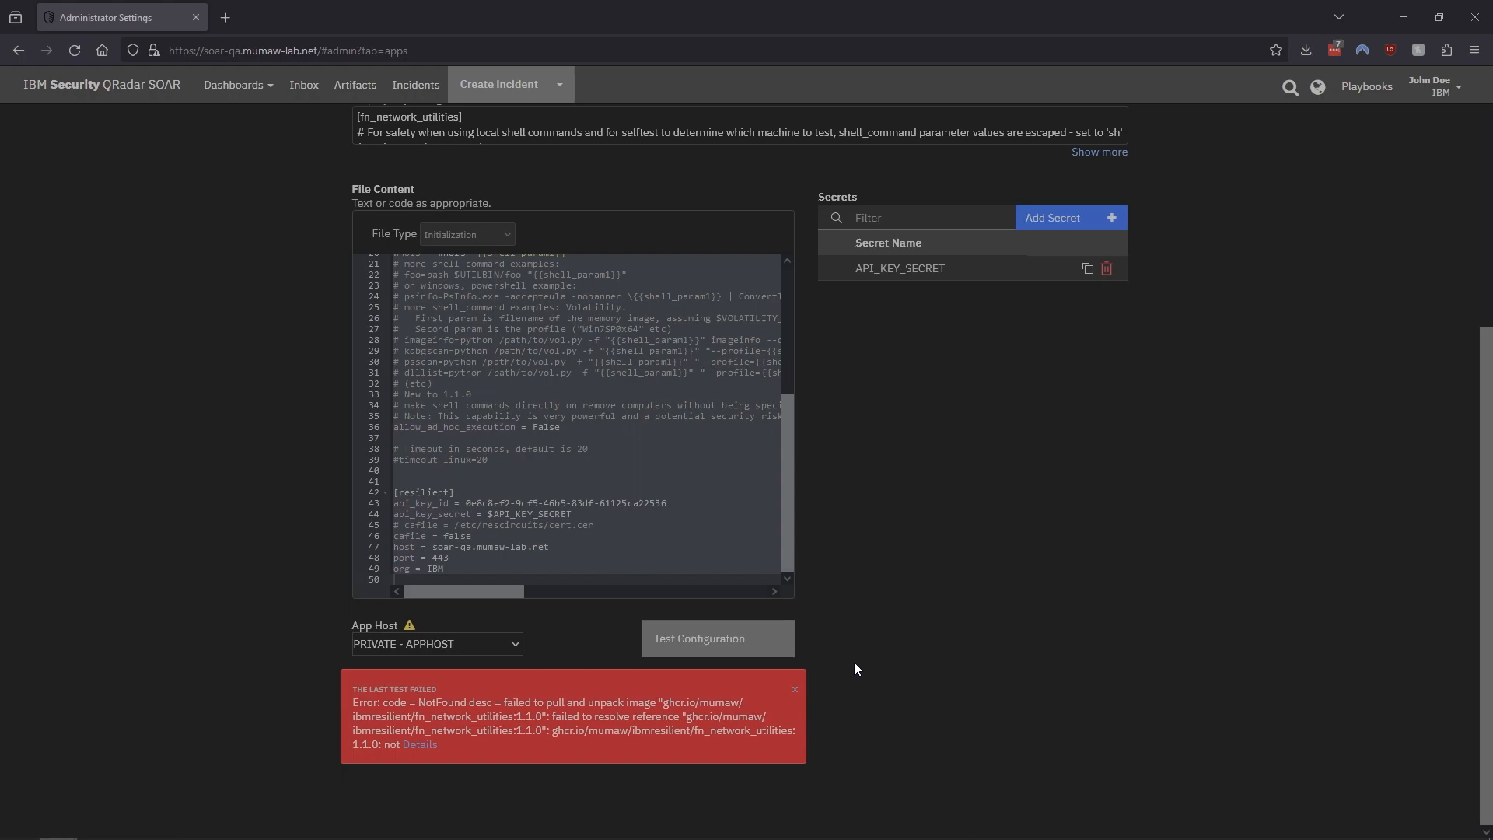
# - Test the Network Utilities configuration on IBM - APPHOST, then save and push the changes
pyautogui.click(516, 641)
pyautogui.click(405, 690)
pyautogui.click(714, 642)
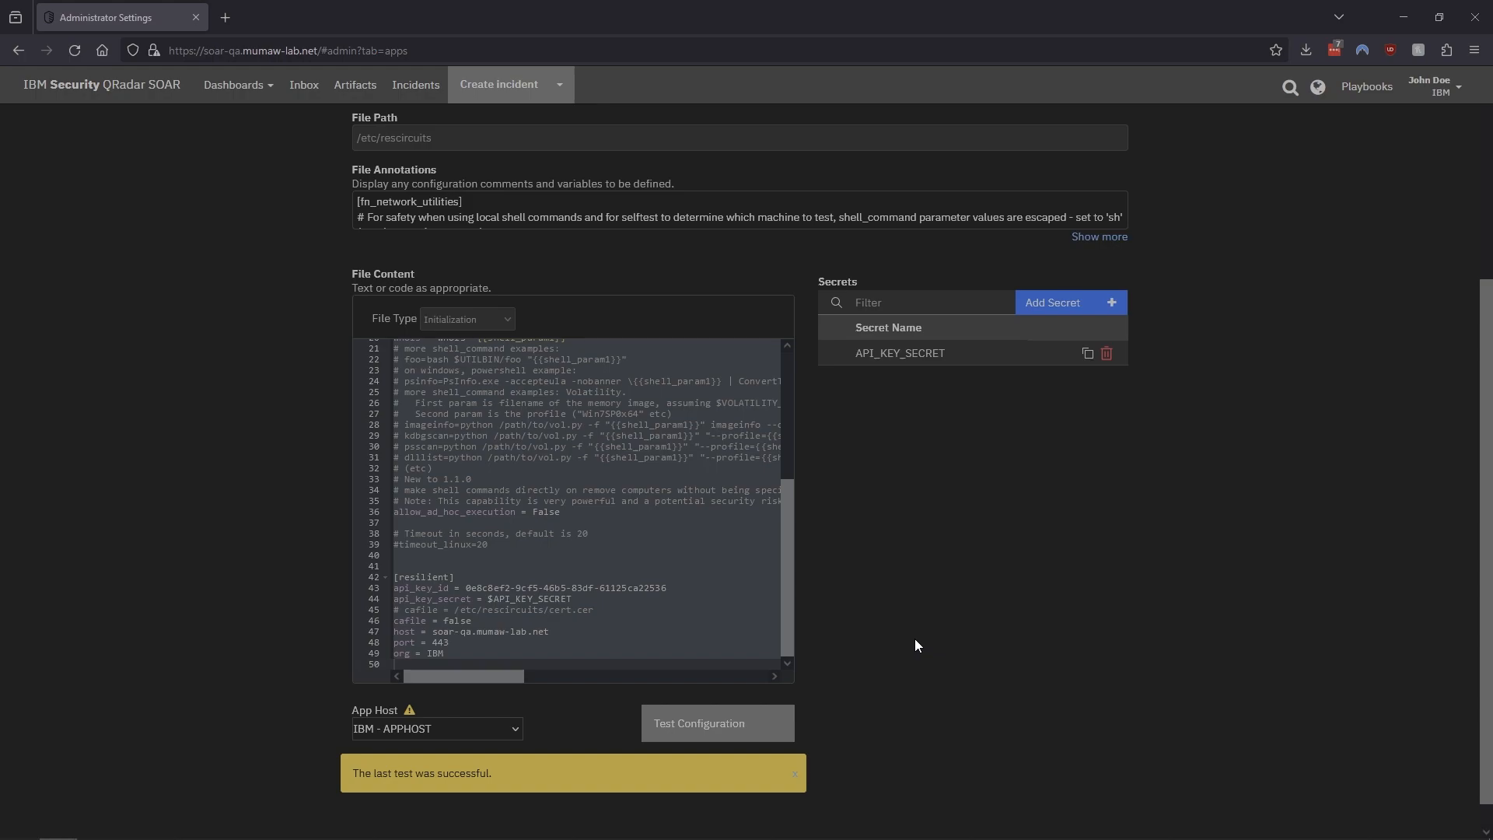
pyautogui.scroll(-1, 915, 644)
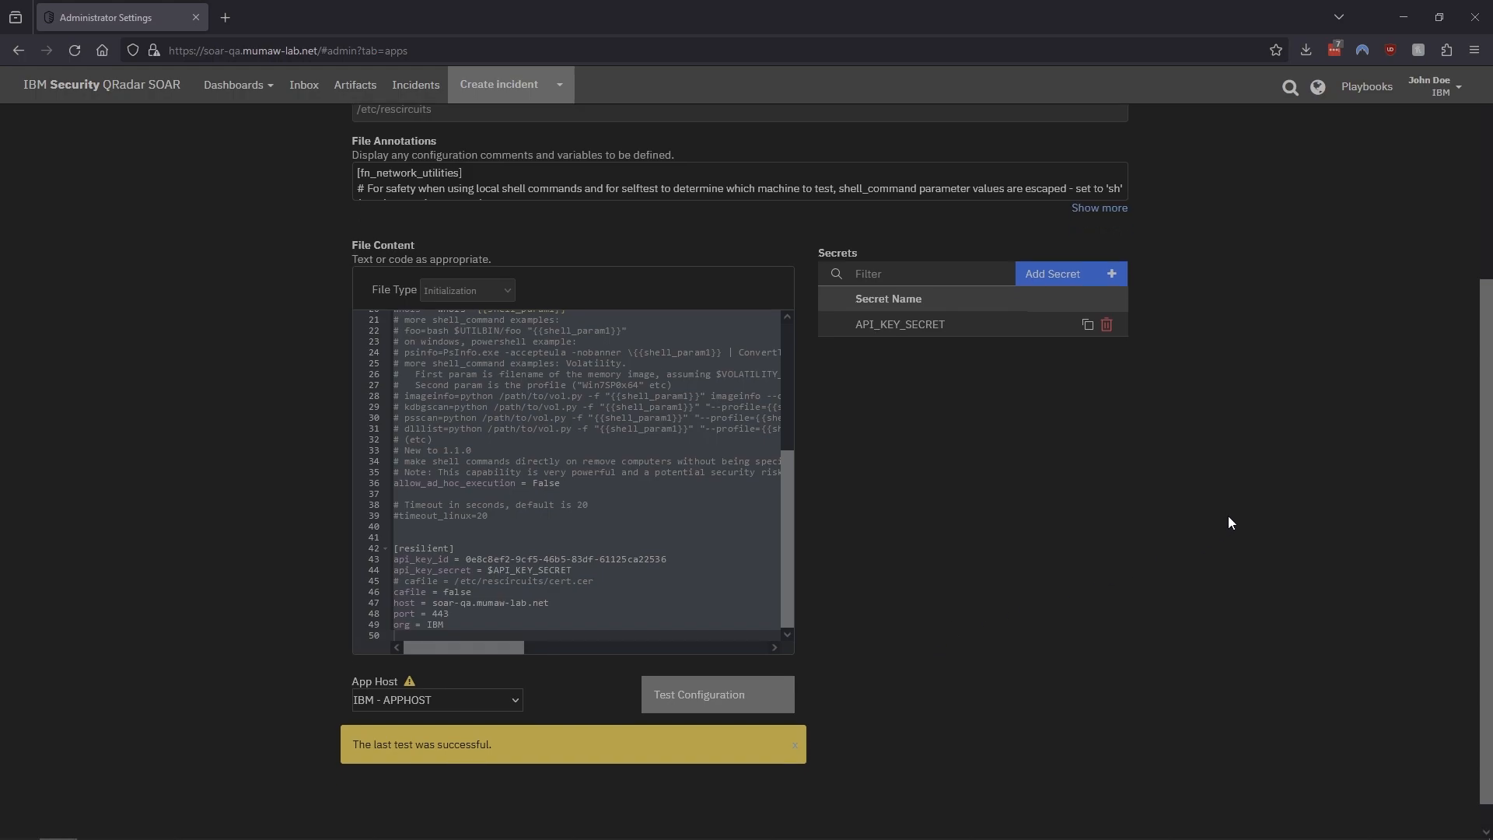
pyautogui.scroll(4, 1227, 517)
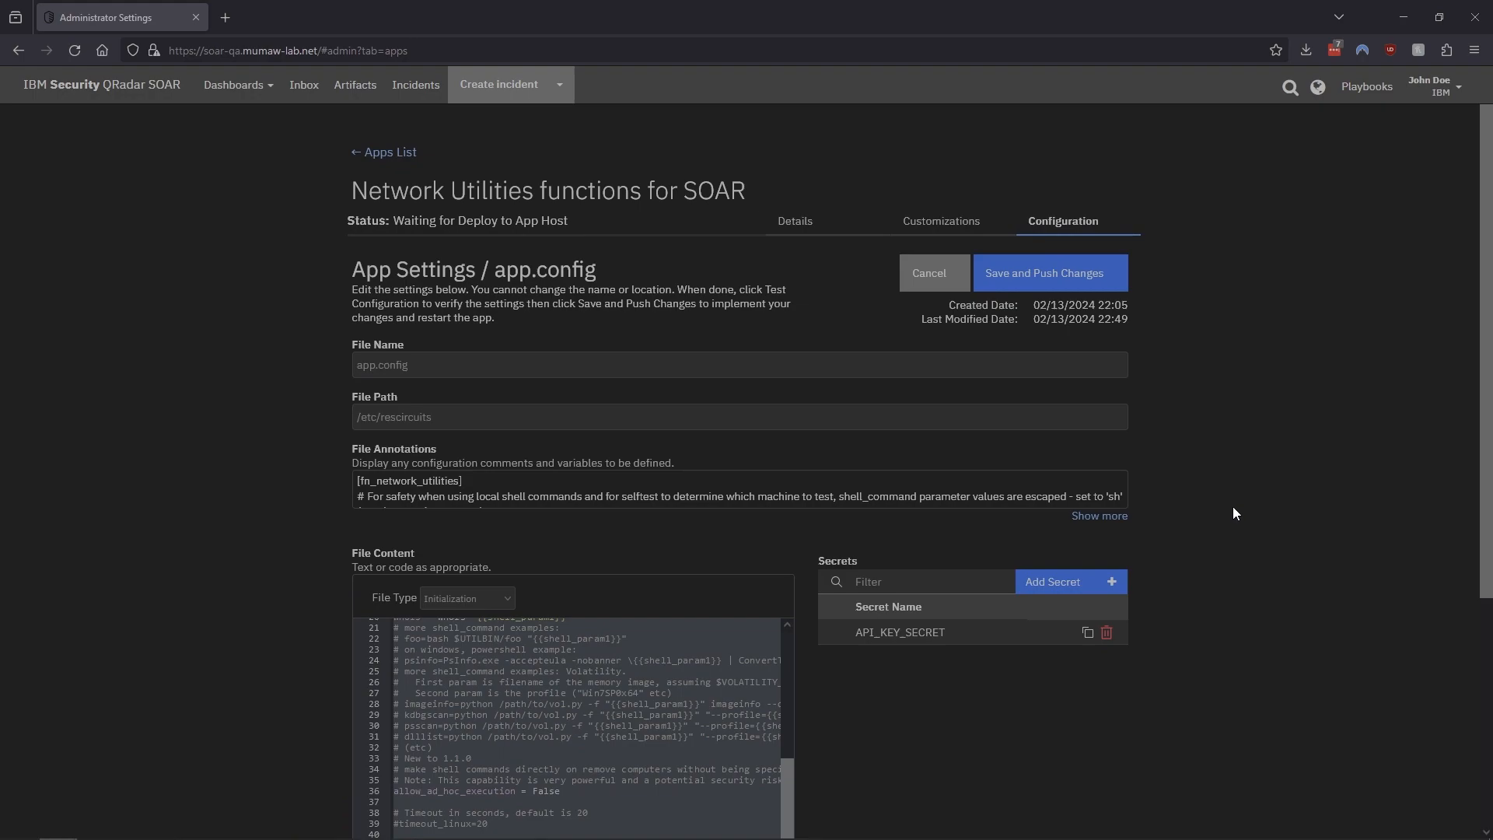
pyautogui.click(1038, 279)
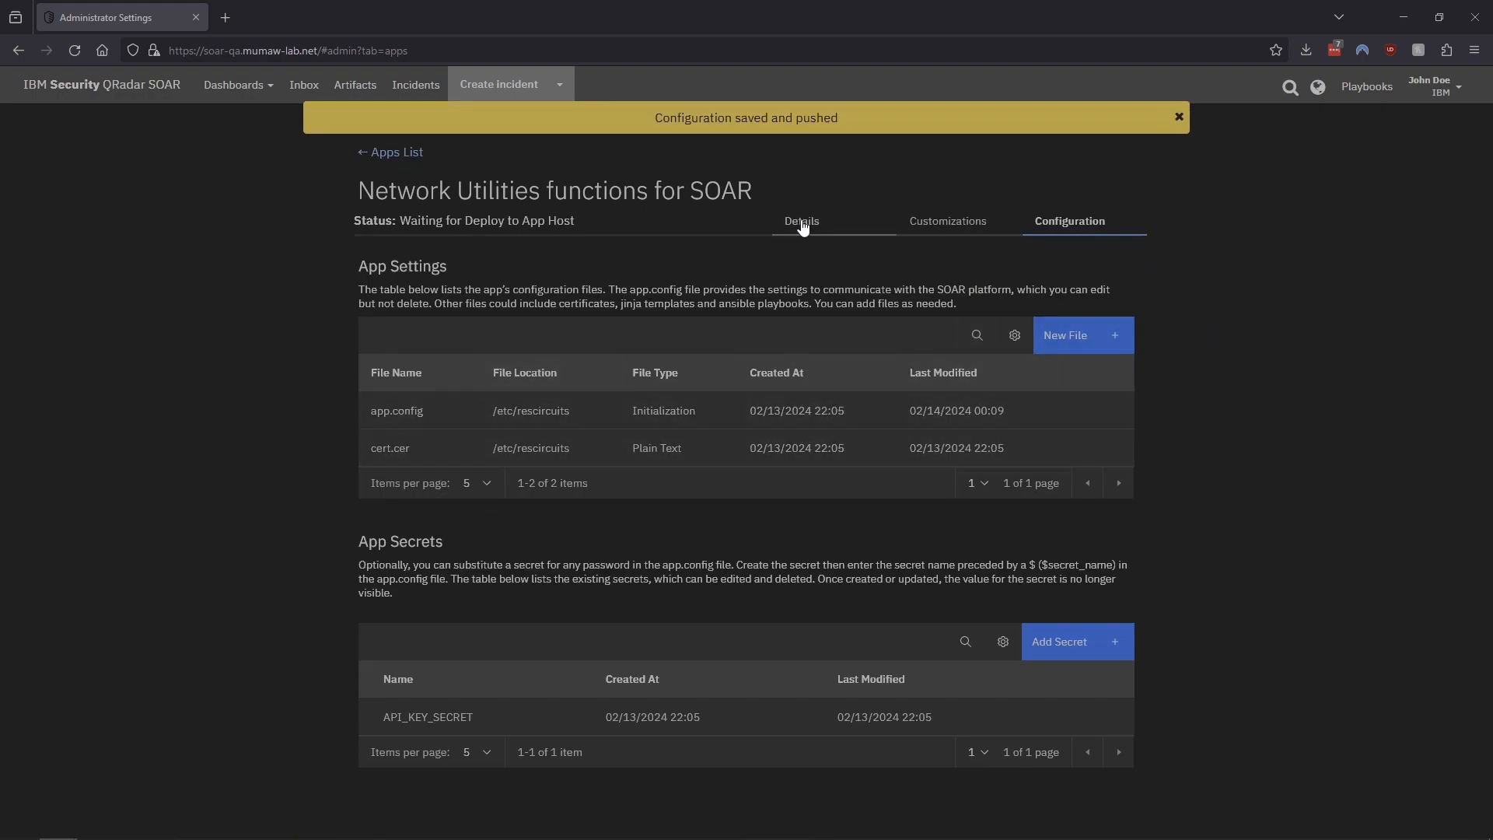
# - Deploy the Network Utilities app to IBM - APPHOST from its details and return to the apps list
pyautogui.click(803, 226)
pyautogui.click(828, 639)
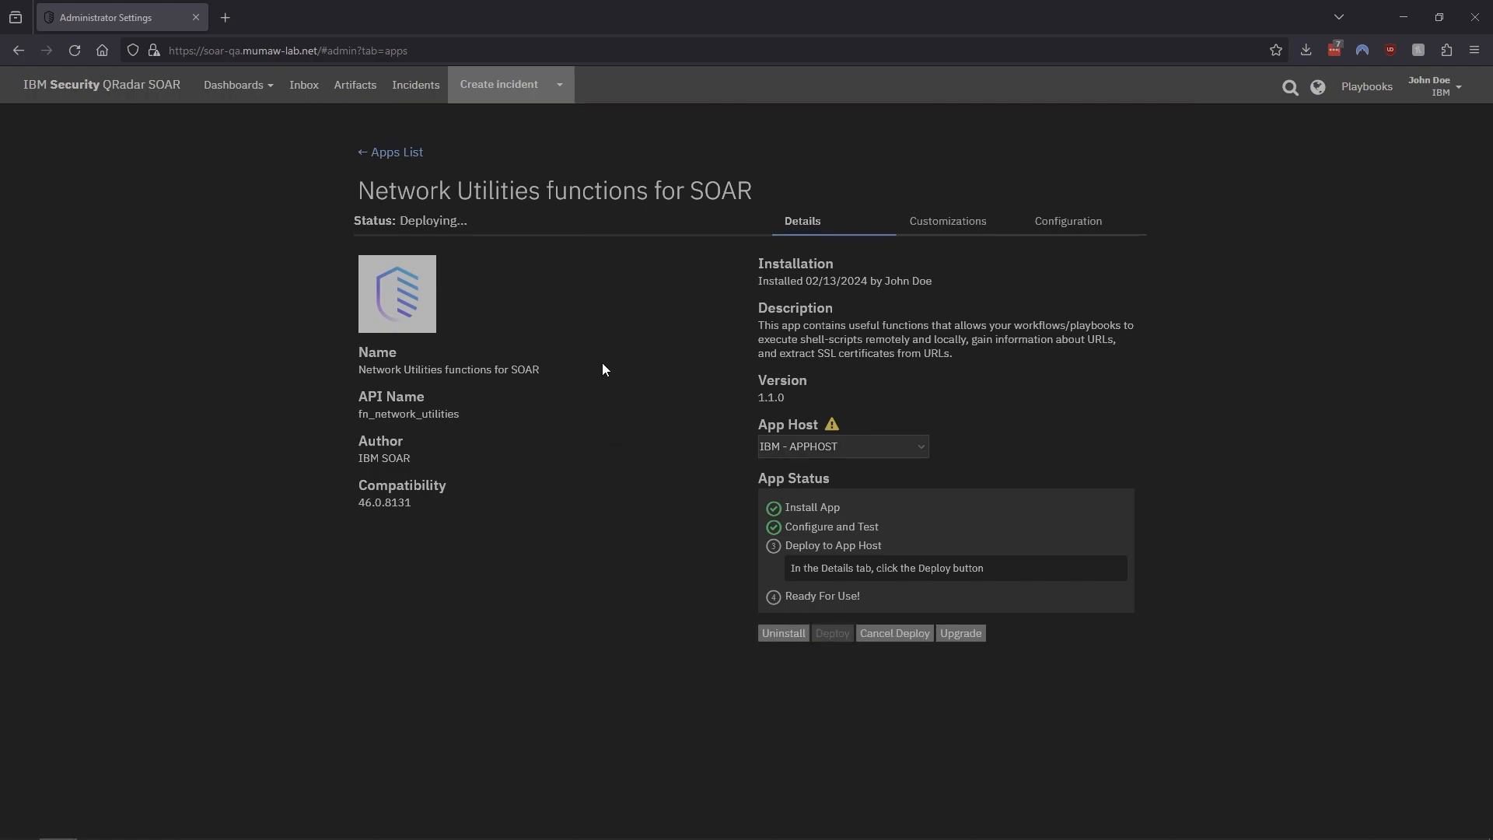
pyautogui.click(395, 153)
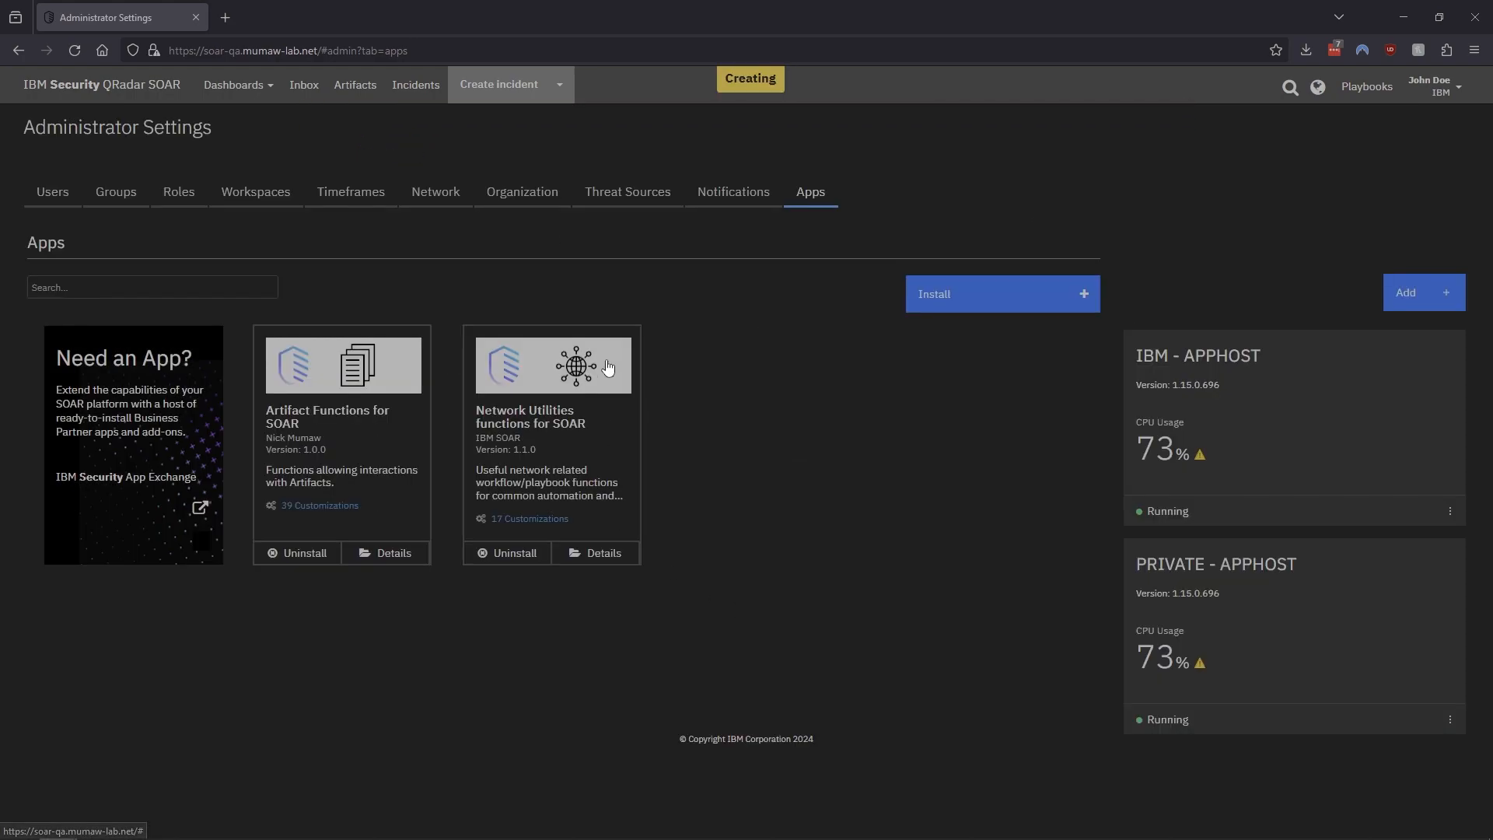
# - Open the app.config file of the Artifact Functions for SOAR app for editing
pyautogui.click(334, 362)
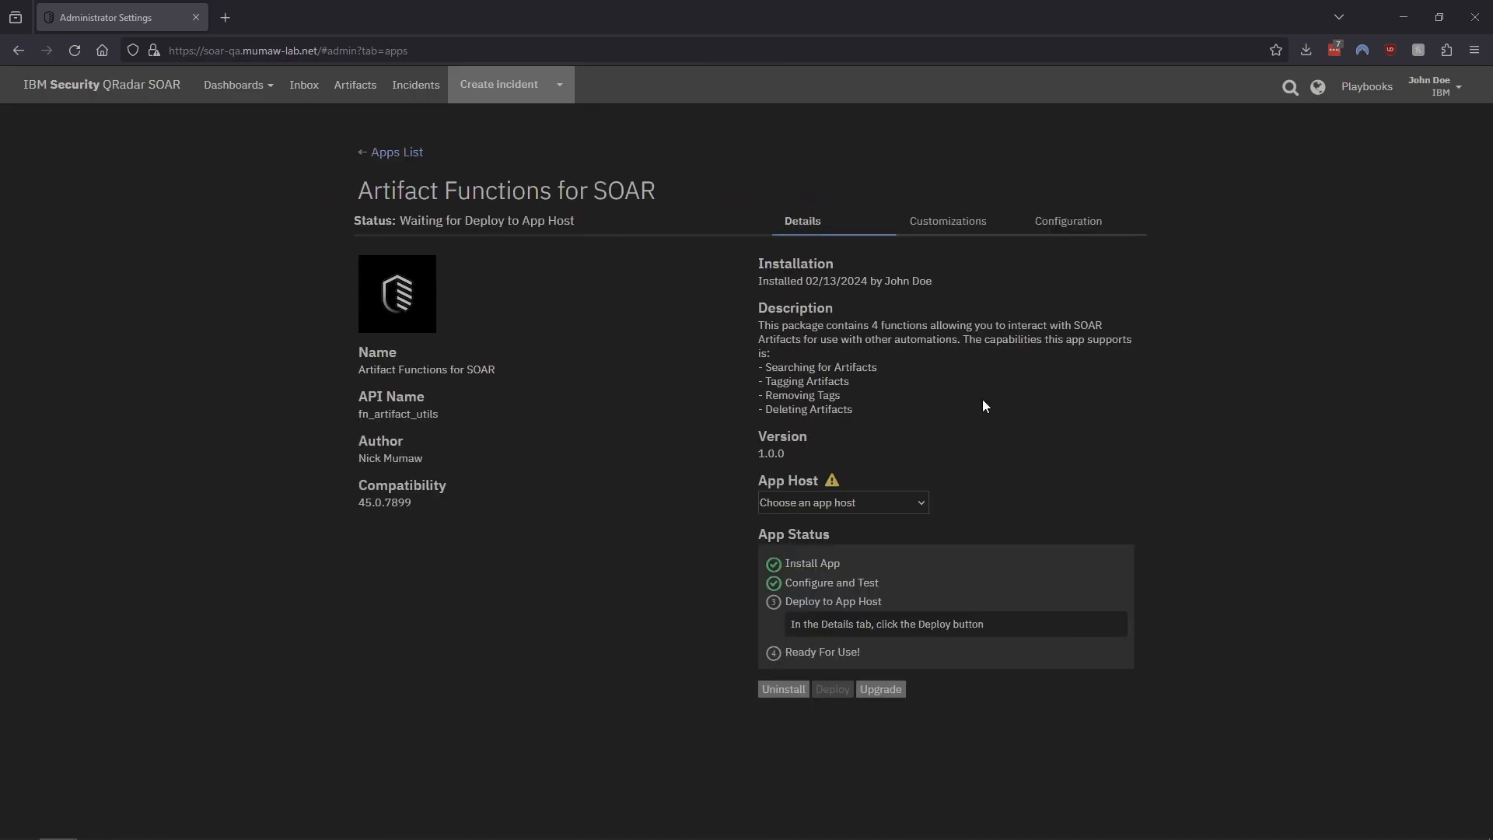
pyautogui.click(1069, 225)
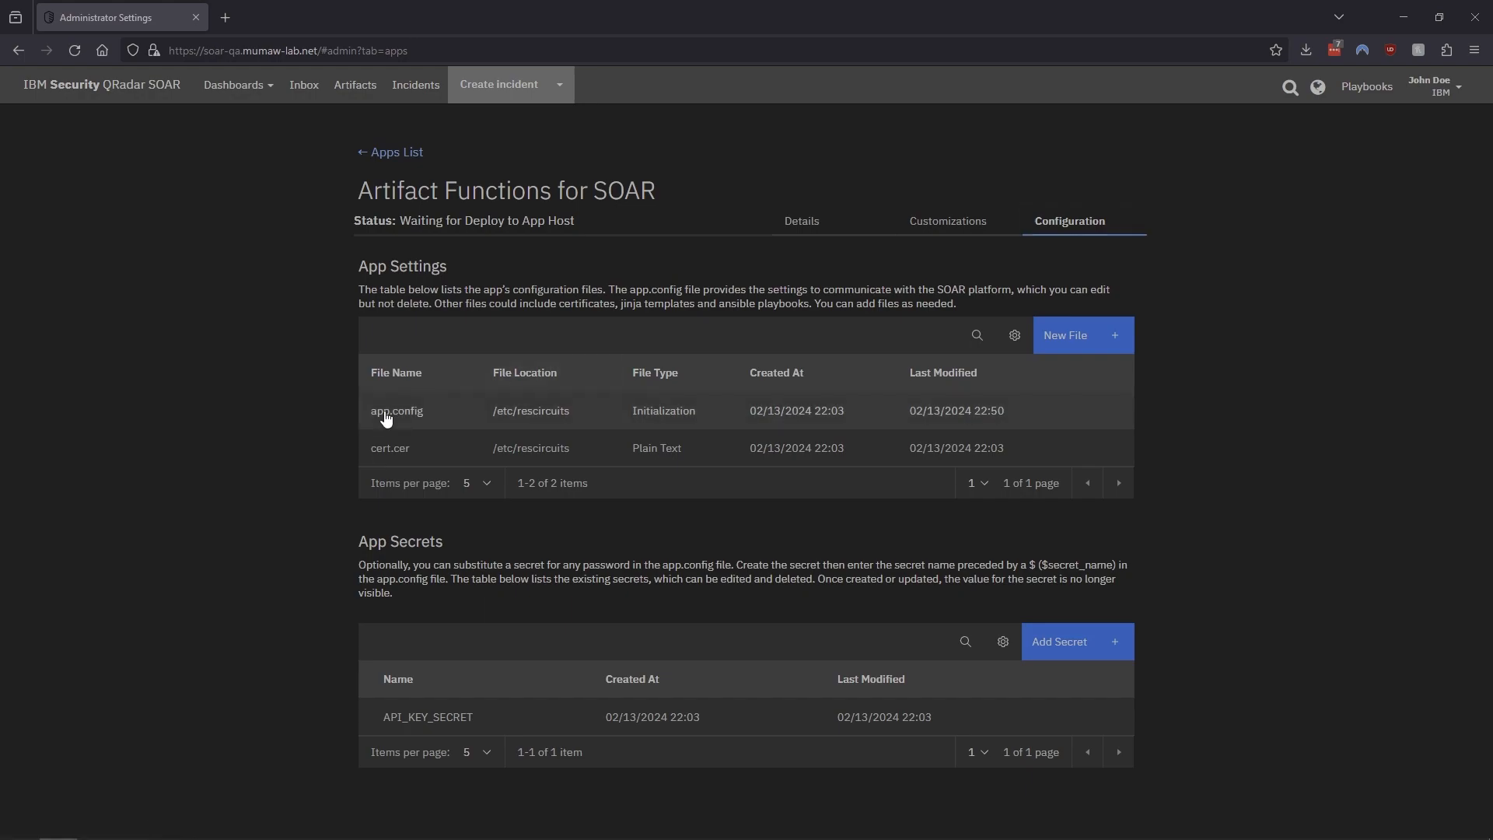
pyautogui.click(386, 412)
pyautogui.scroll(-2, 806, 579)
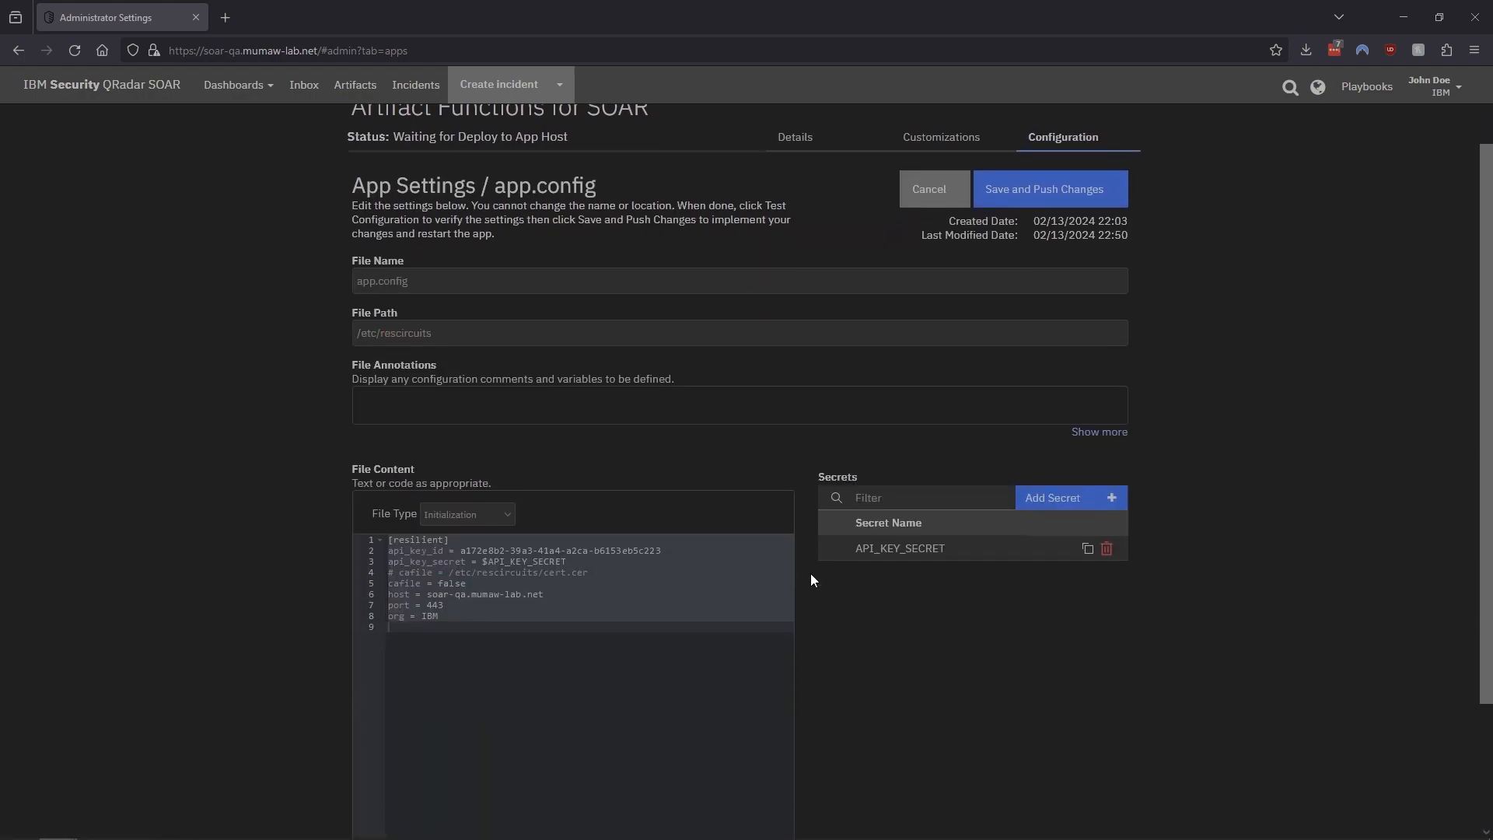
pyautogui.scroll(-1, 922, 595)
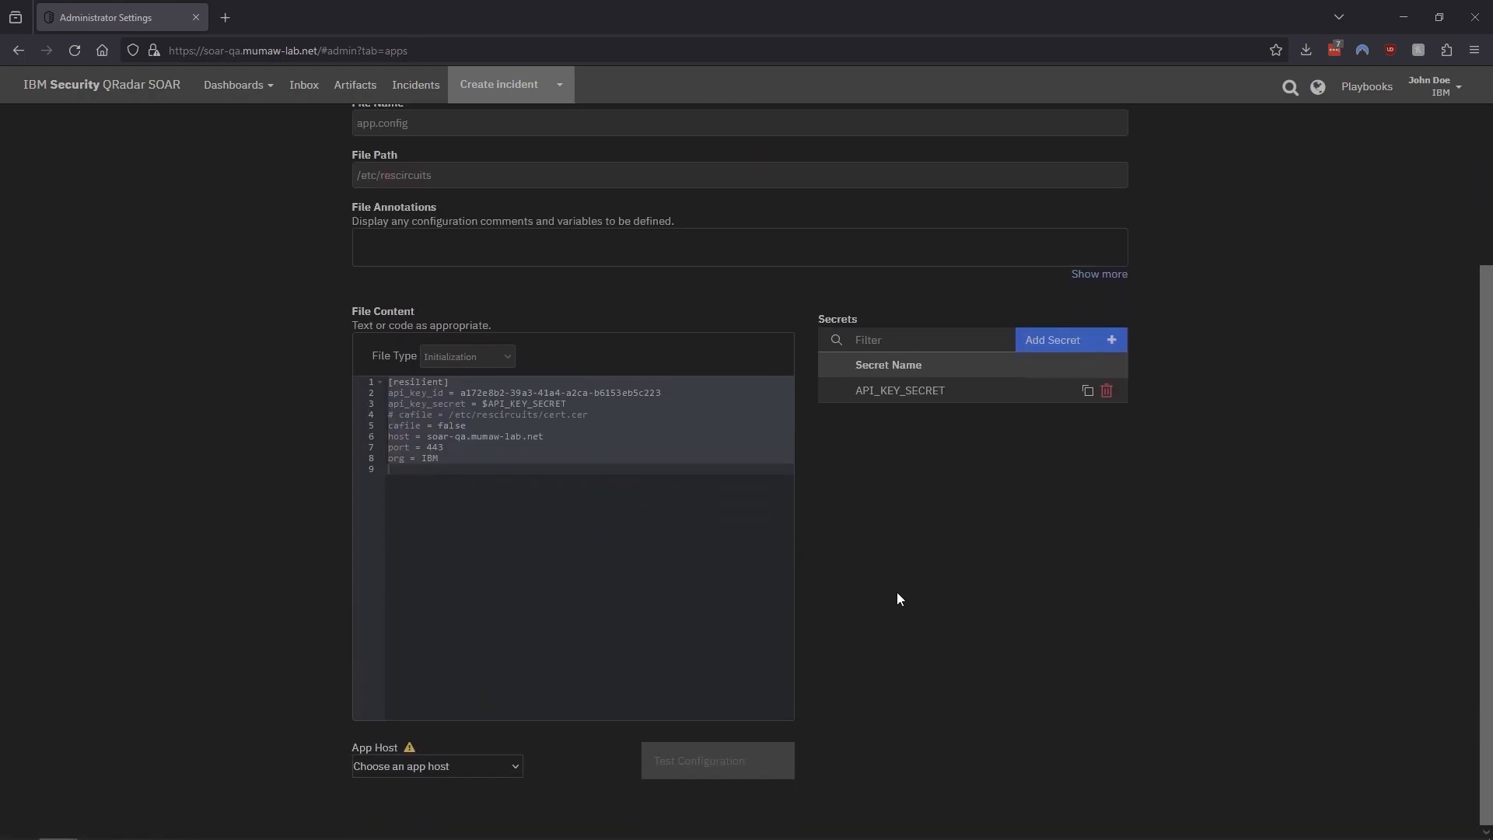
# - Test the Artifact Functions configuration on PRIVATE - APPHOST, then save and push the changes
pyautogui.click(511, 766)
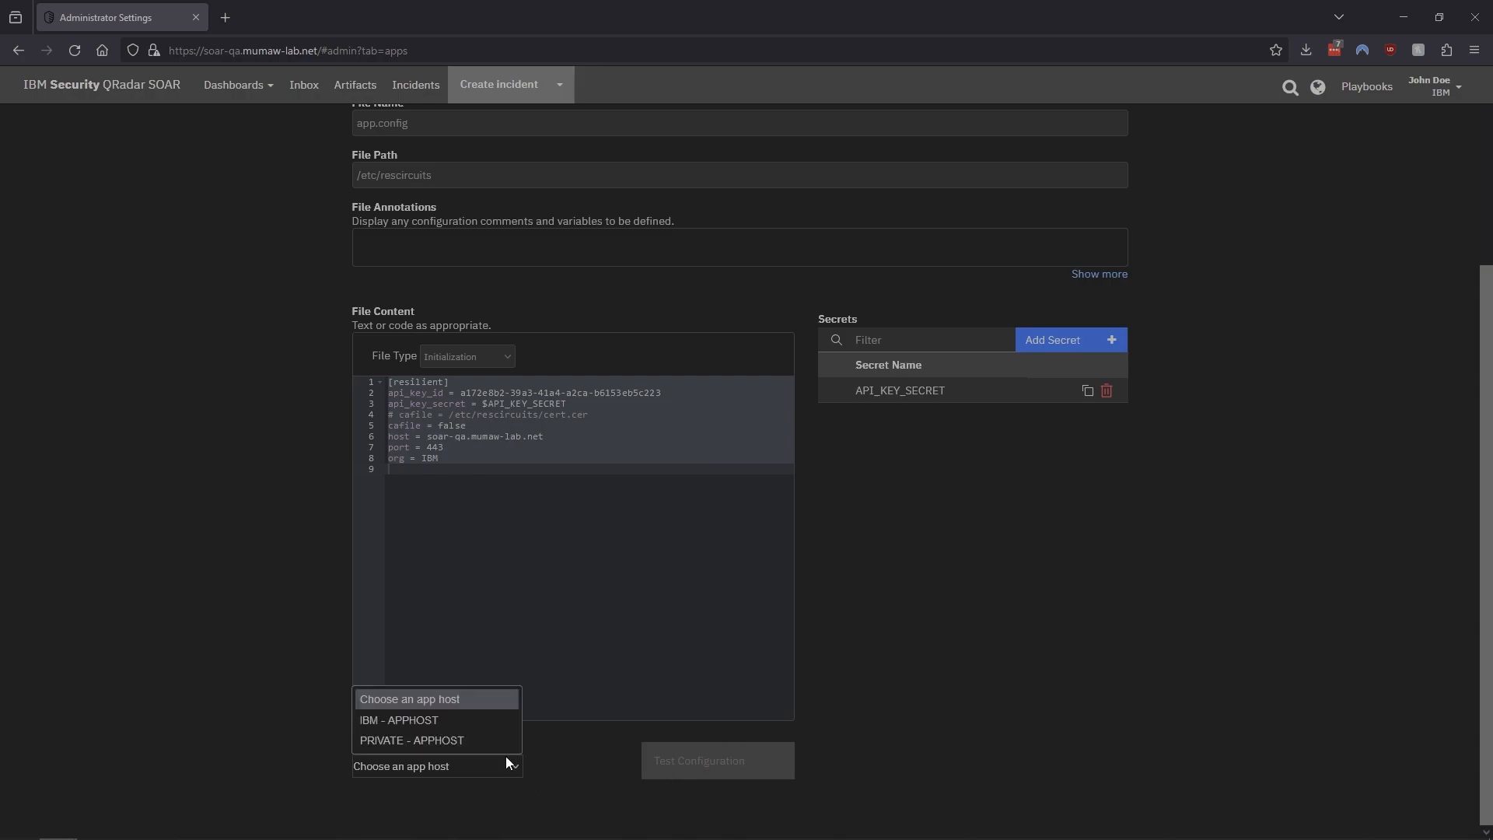
pyautogui.click(426, 744)
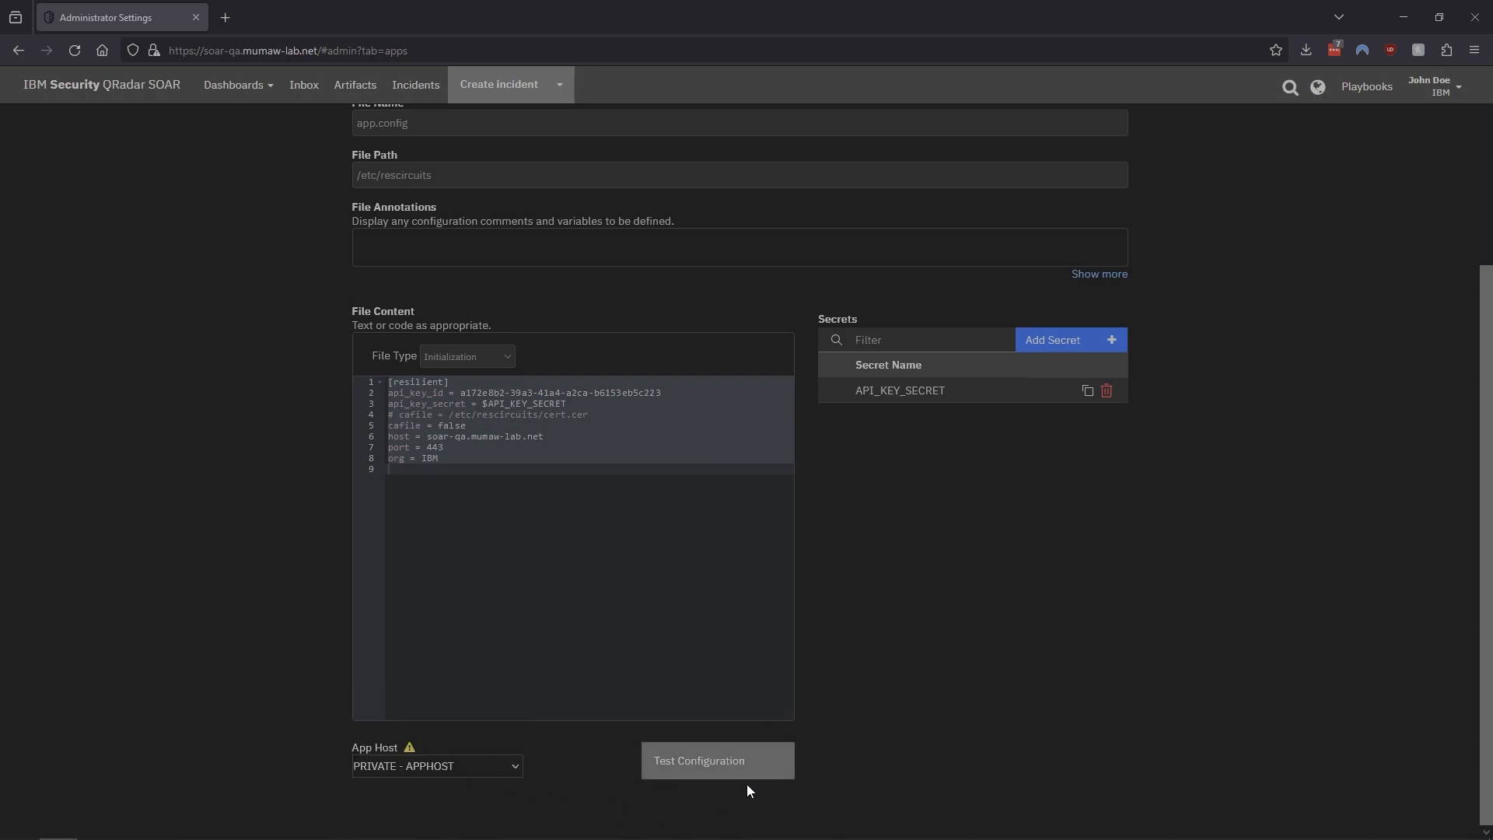
pyautogui.click(699, 762)
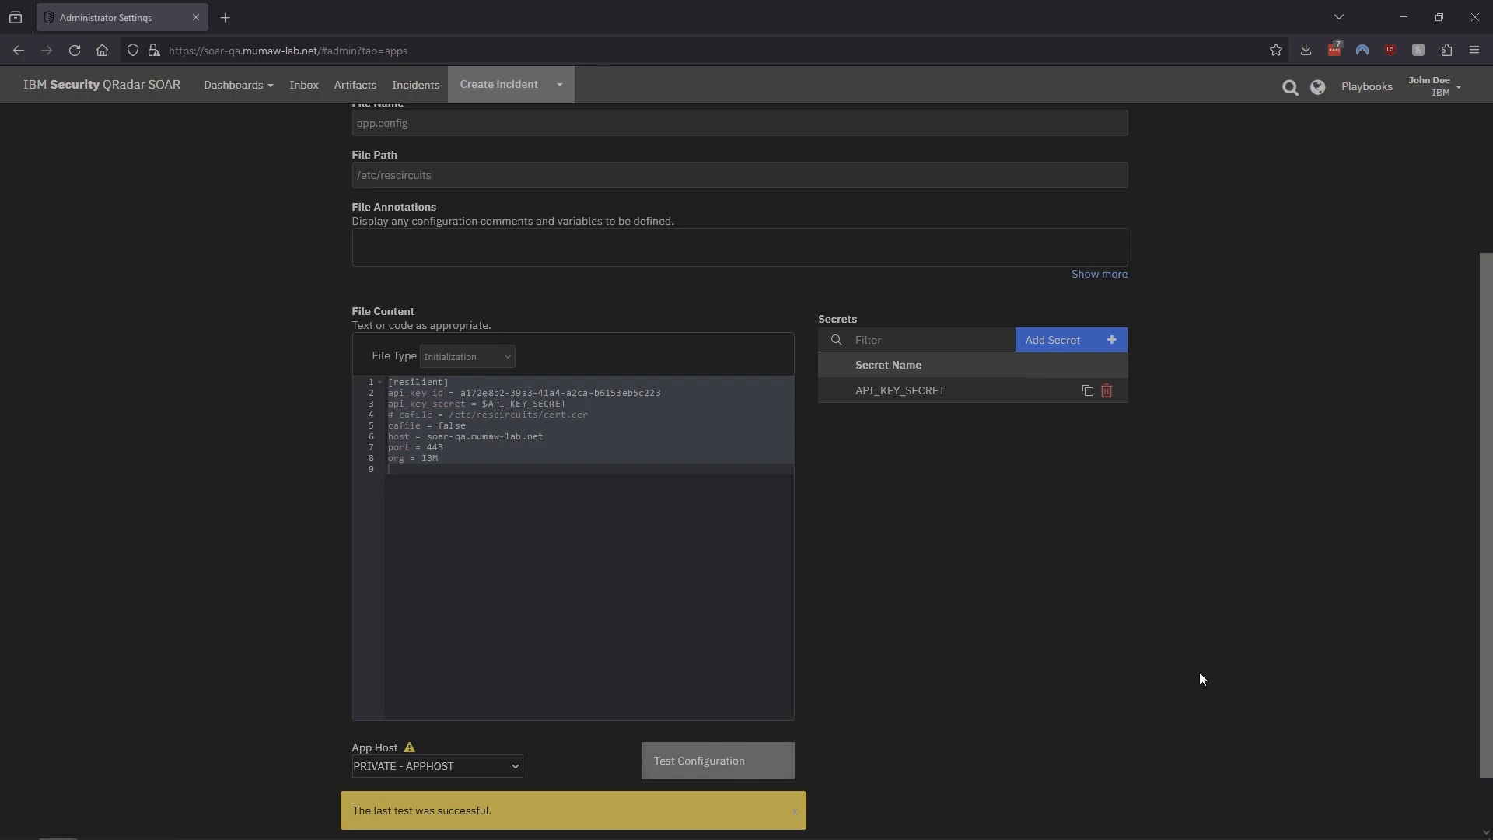
pyautogui.scroll(3, 1317, 650)
pyautogui.click(1050, 290)
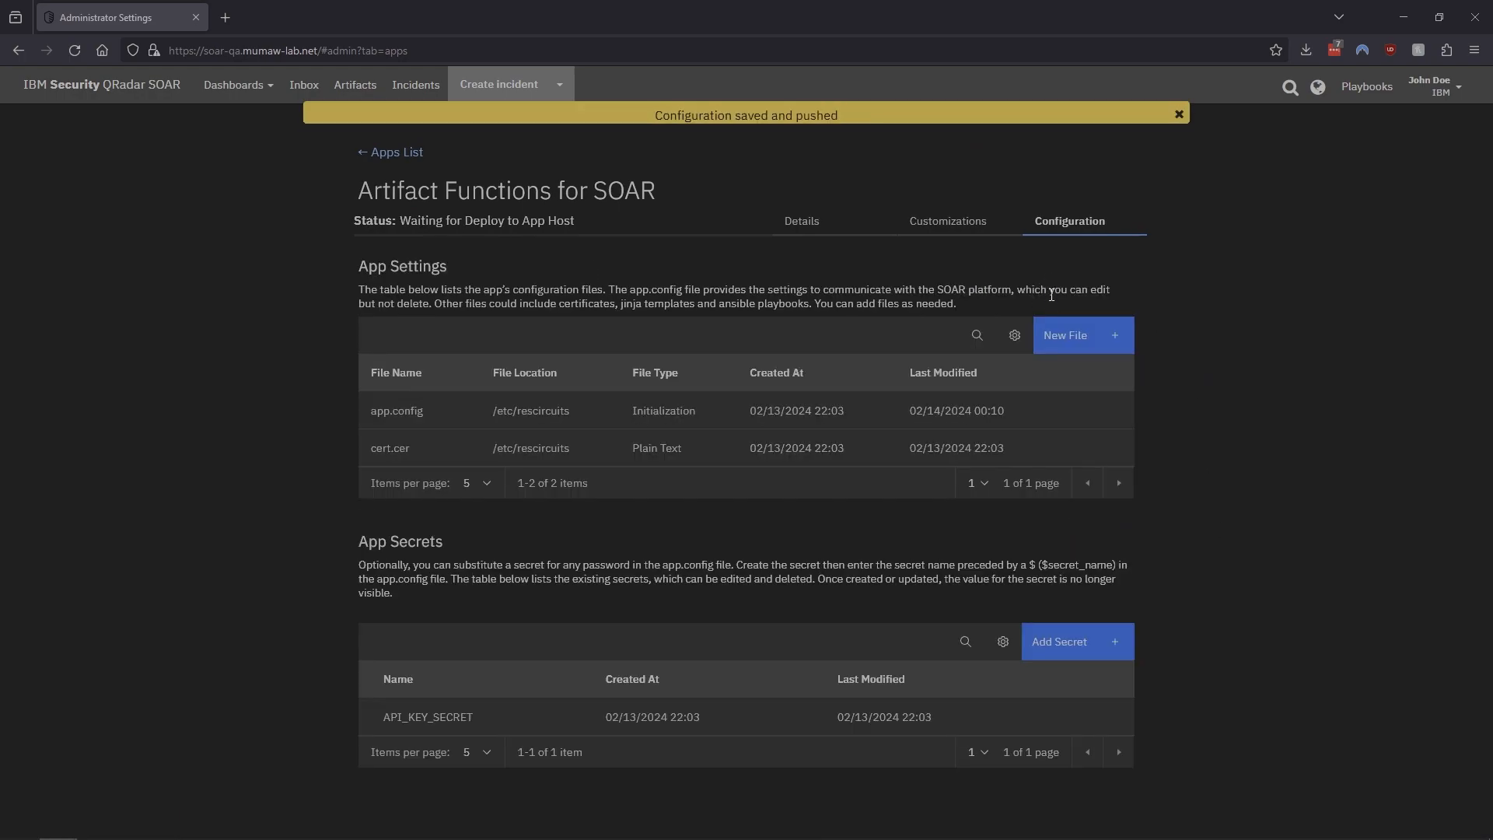
# - Deploy the Artifact Functions app to PRIVATE - APPHOST from its details and return to the apps list
pyautogui.click(789, 221)
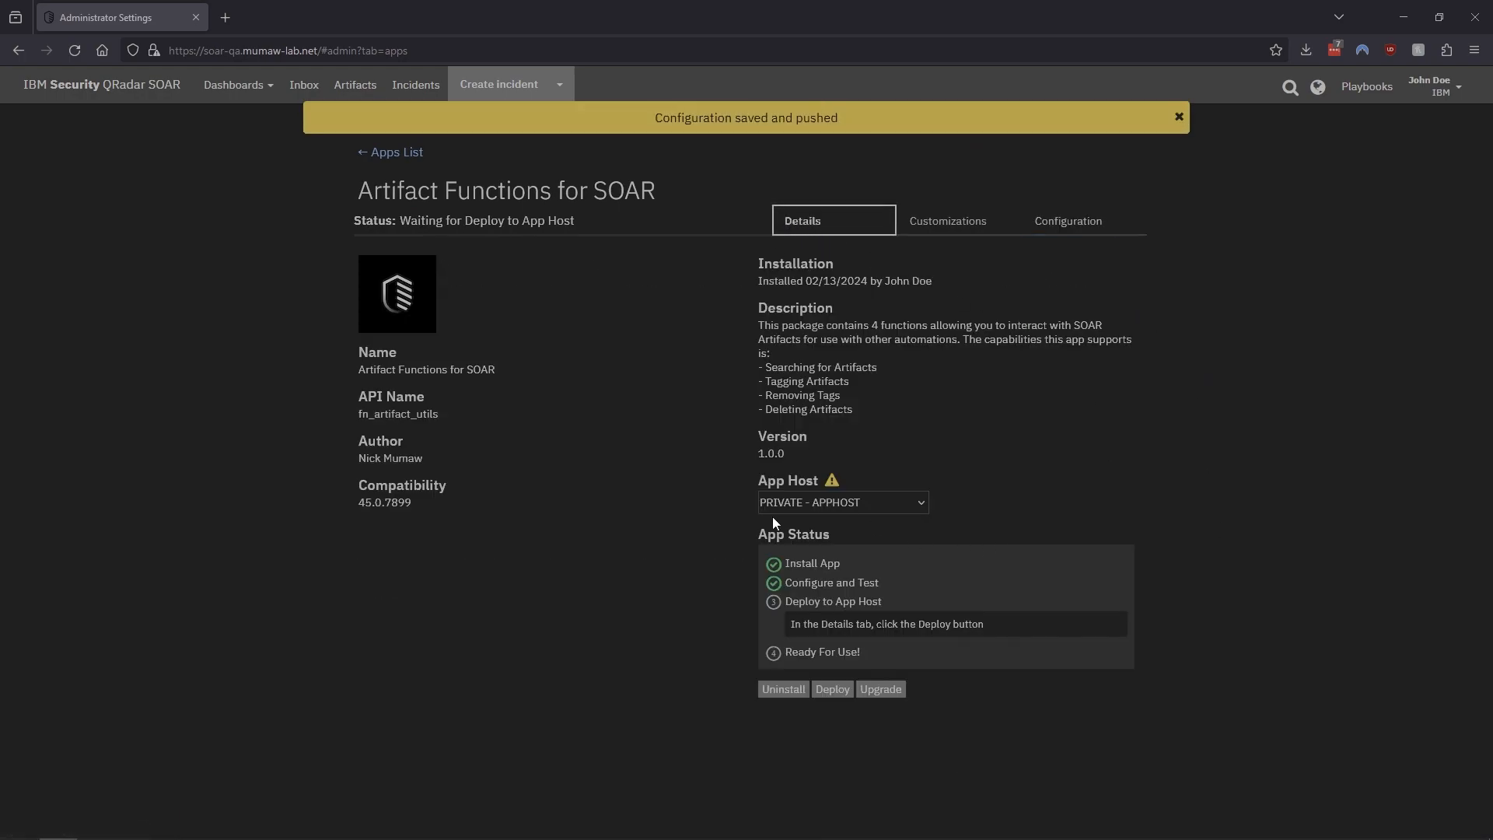
pyautogui.click(831, 689)
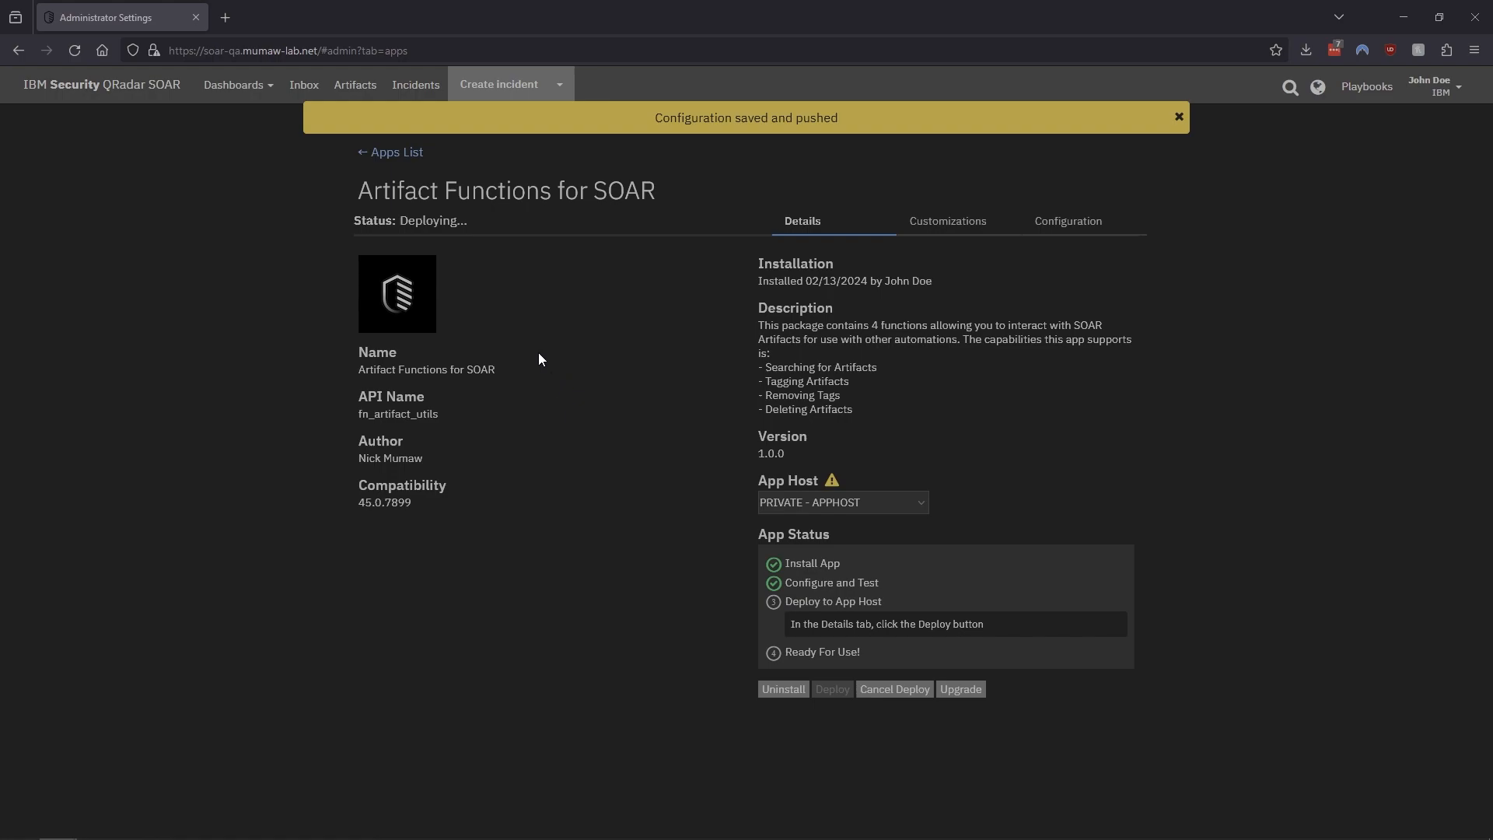
pyautogui.click(387, 155)
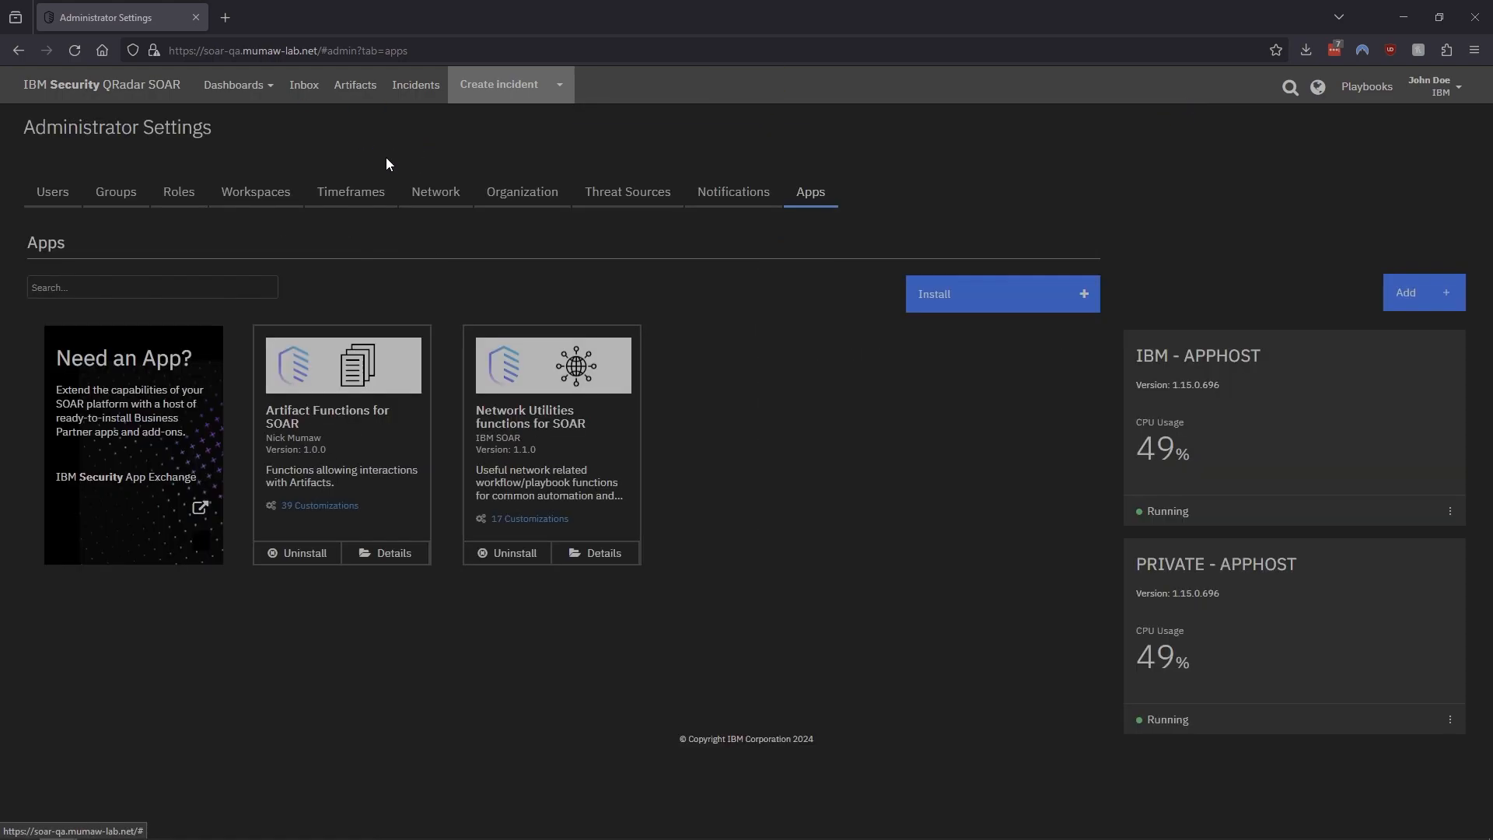